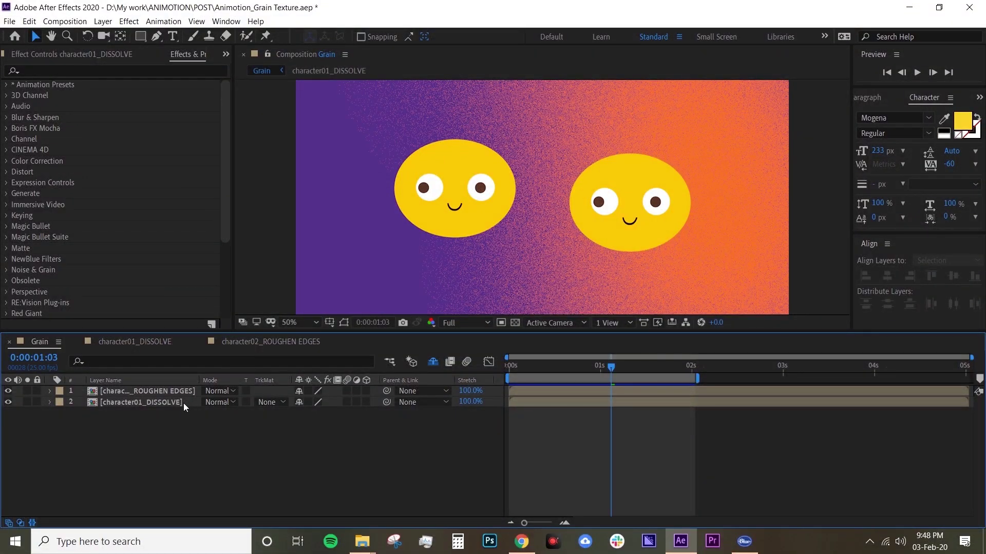
Select the character01_DISSOLVE layer in the Grain comp timeline.
click(183, 403)
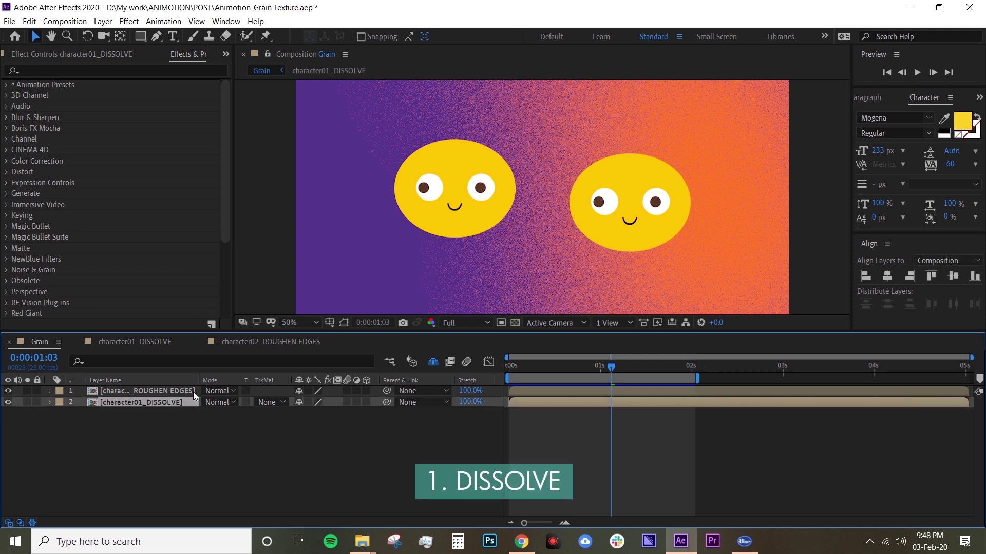
click(191, 392)
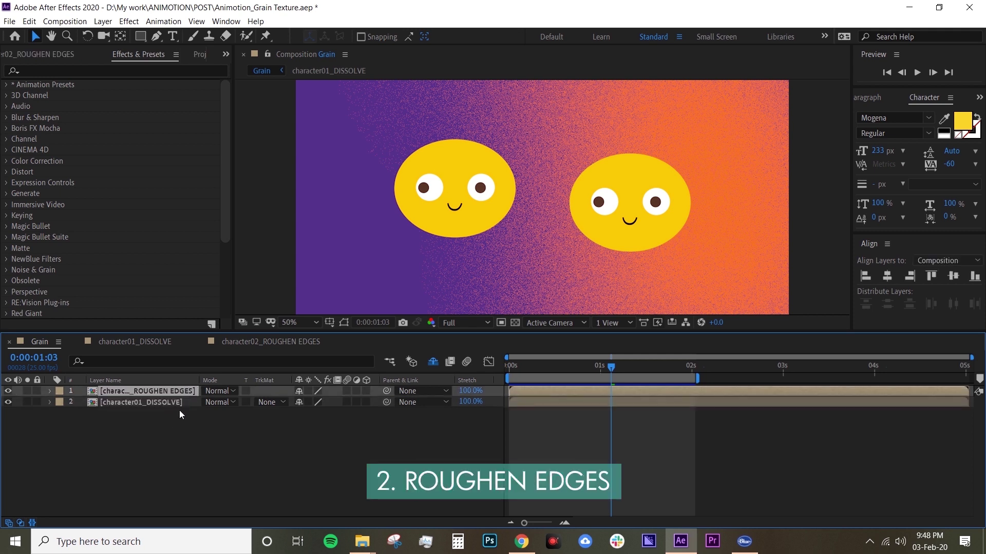
click(183, 403)
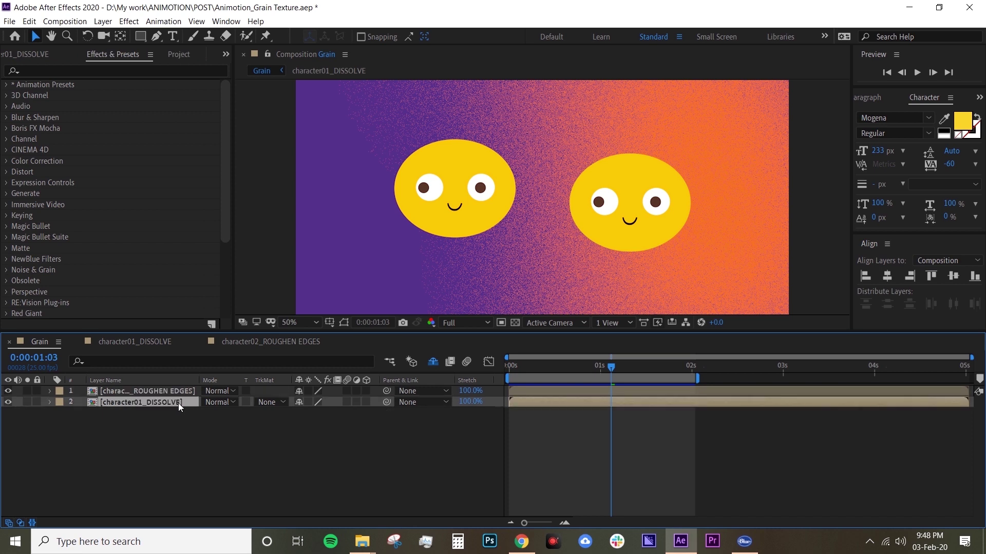
Open the character01_DISSOLVE precomp and briefly view the body layer on its own.
double_click(177, 403)
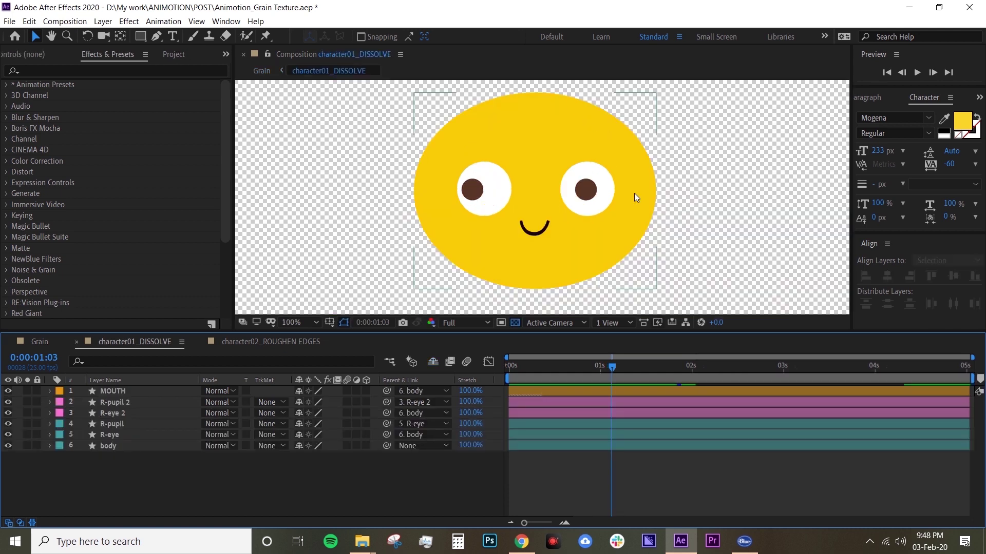
click(27, 446)
click(26, 446)
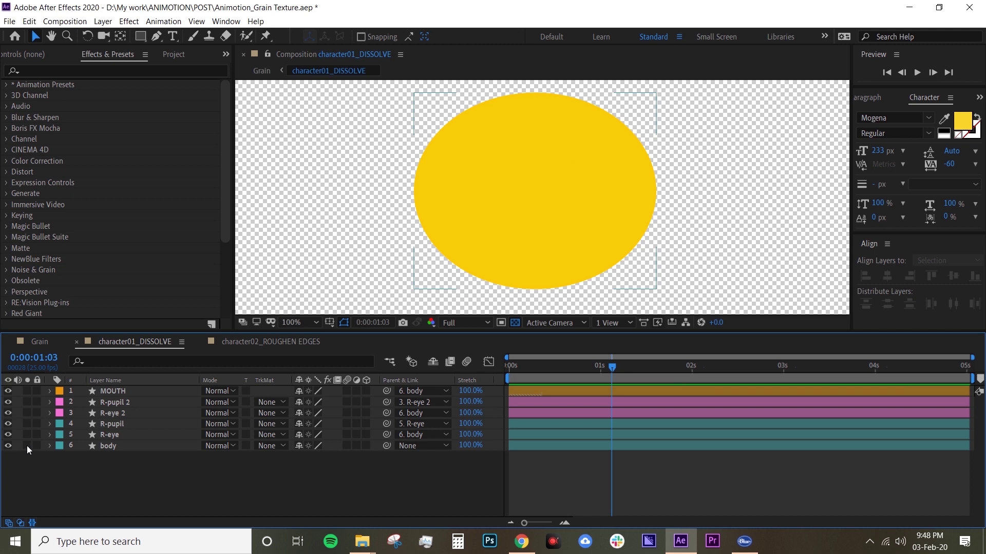
Add a black solid named 'shadow' and place it directly above the body layer.
right_click(146, 486)
mouse_move(186, 365)
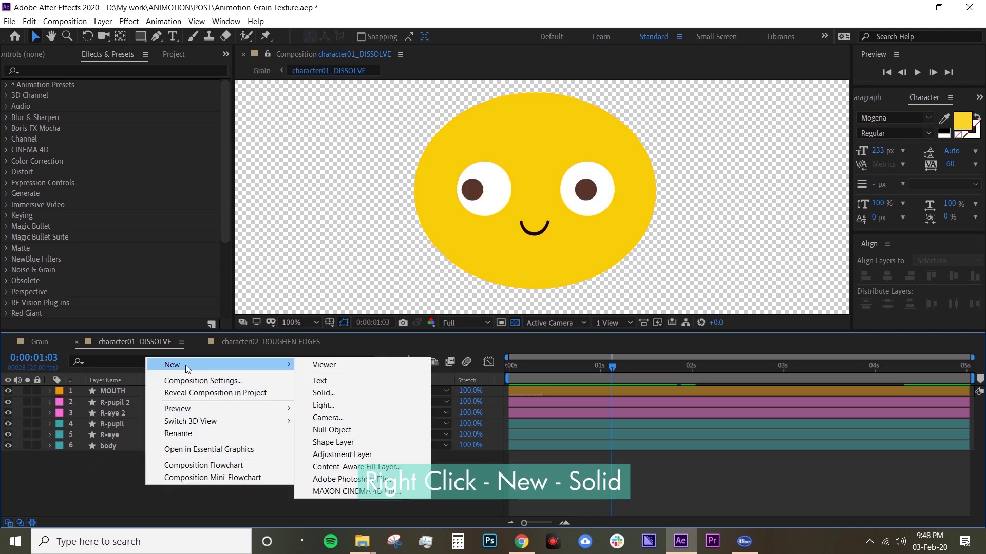
click(324, 393)
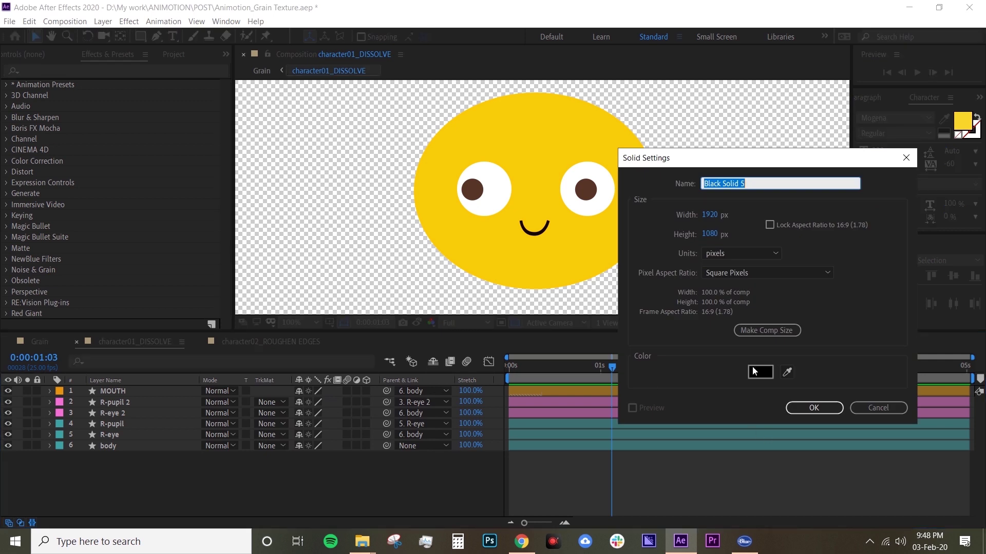
click(822, 411)
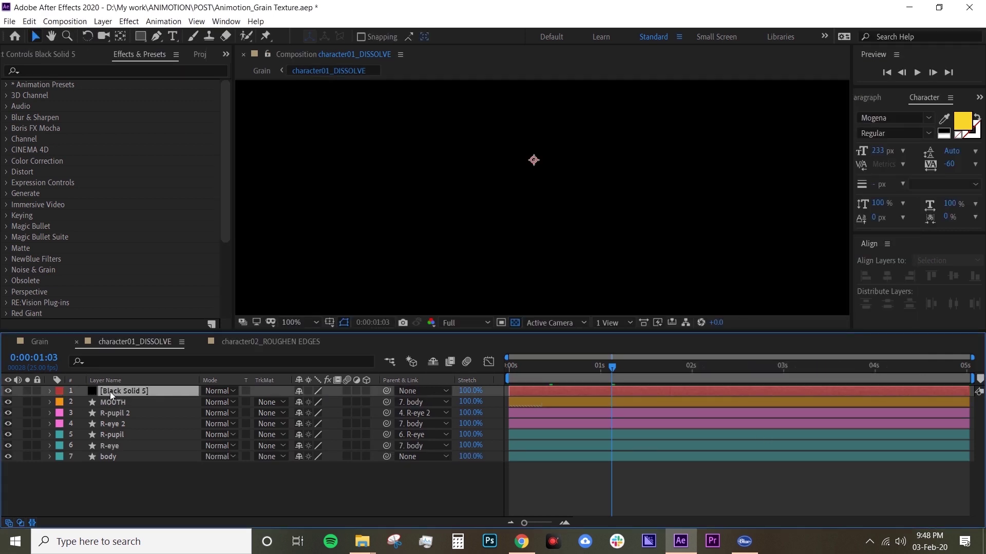
key(Return)
text(shadow)
key(Return)
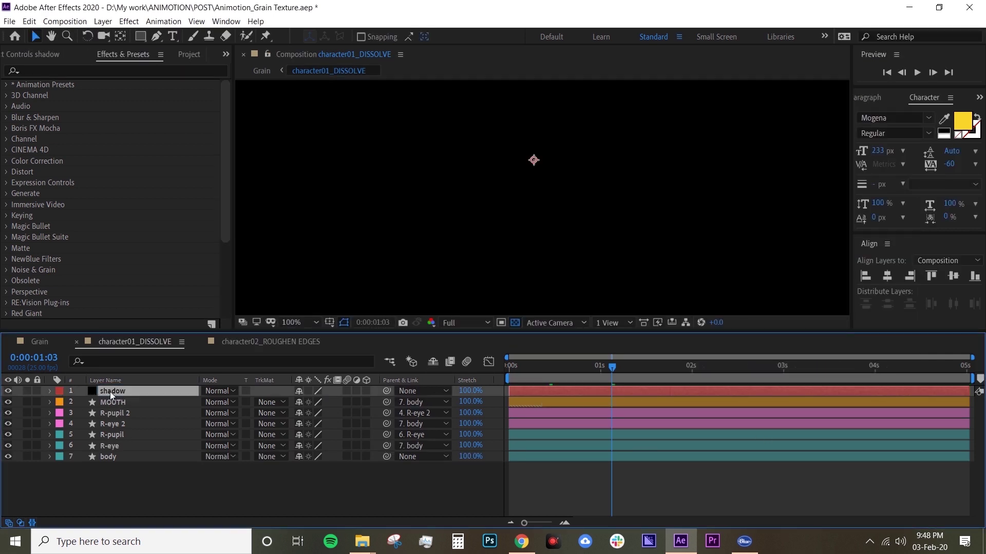
drag(110, 393, 126, 452)
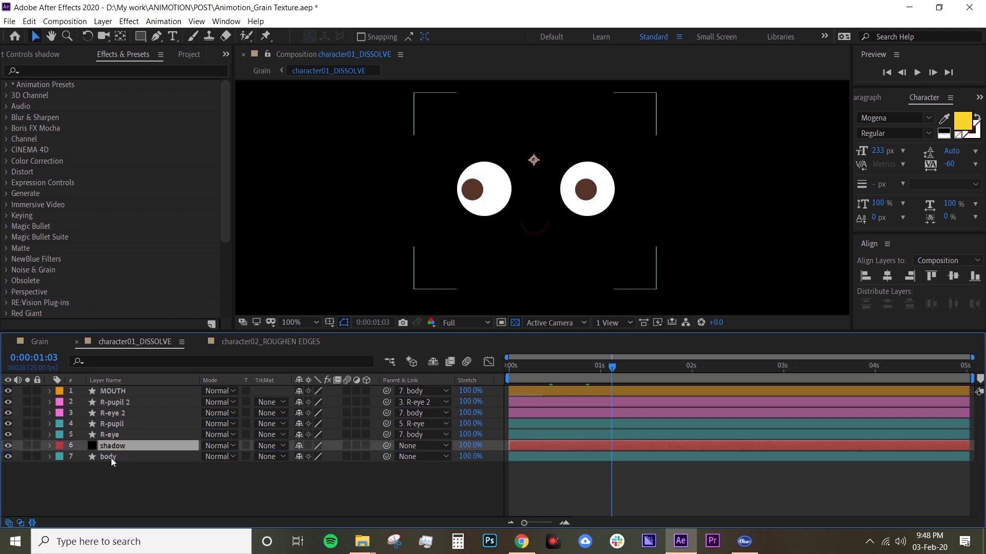
Apply Set Matte to the shadow layer, taking the matte from the body layer.
click(71, 69)
text(set matte)
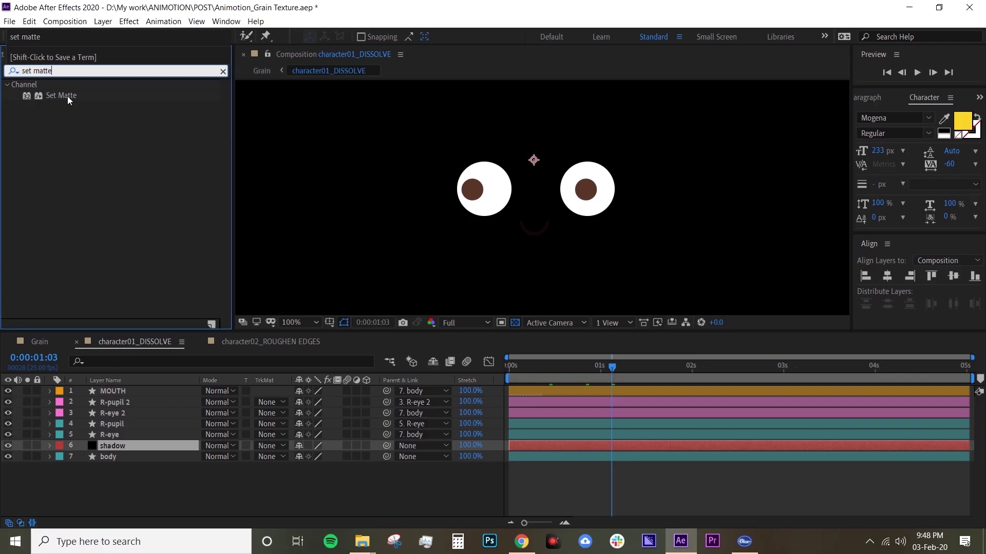
drag(67, 97, 122, 448)
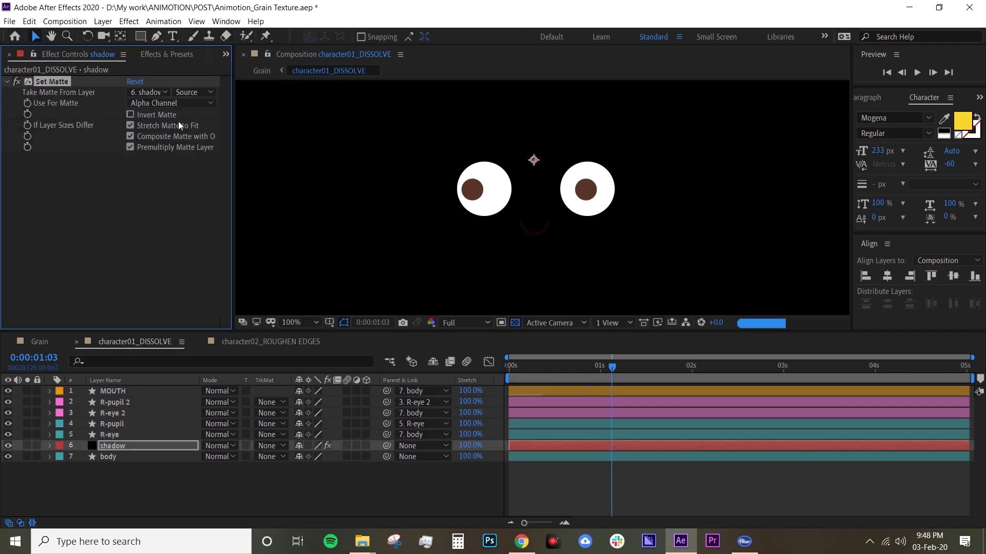
click(147, 92)
click(158, 194)
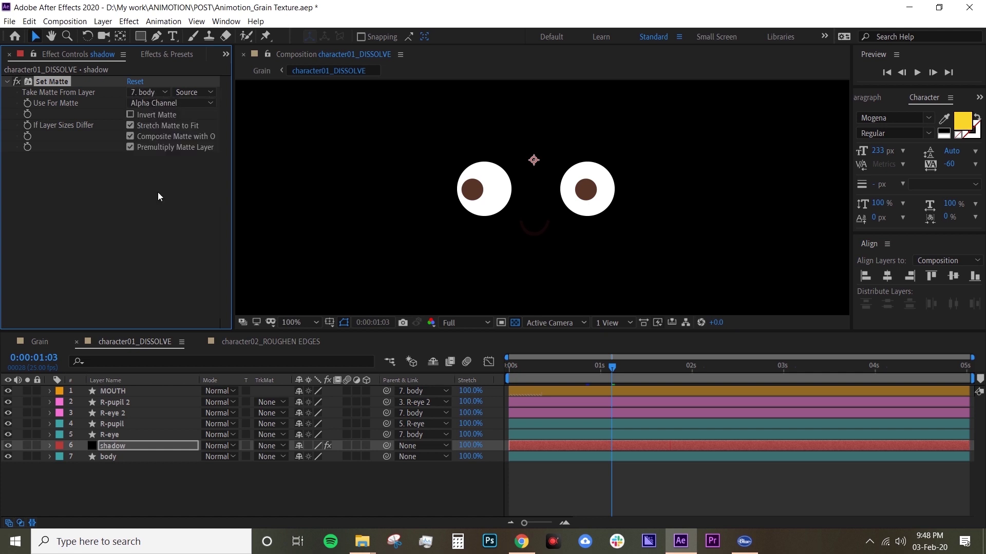
Draw a curved Pen mask covering the right side of the face on the shadow.
click(162, 446)
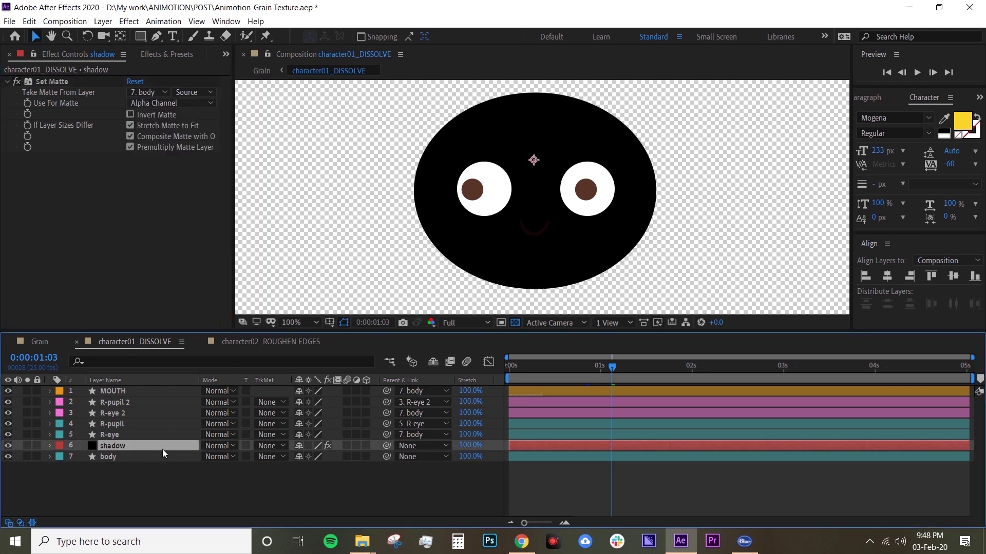
key(g)
key(comma)
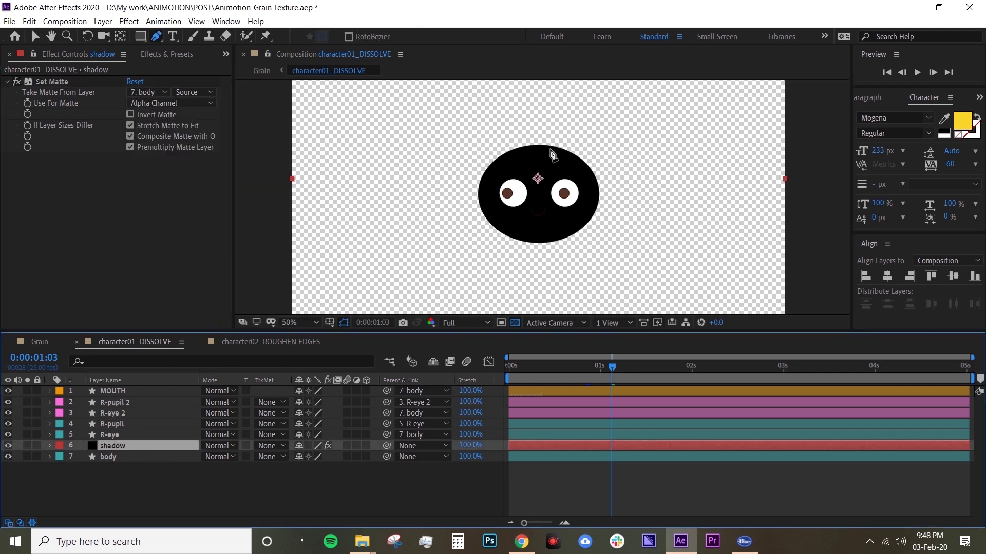
click(528, 132)
drag(568, 233, 552, 276)
drag(618, 186, 603, 135)
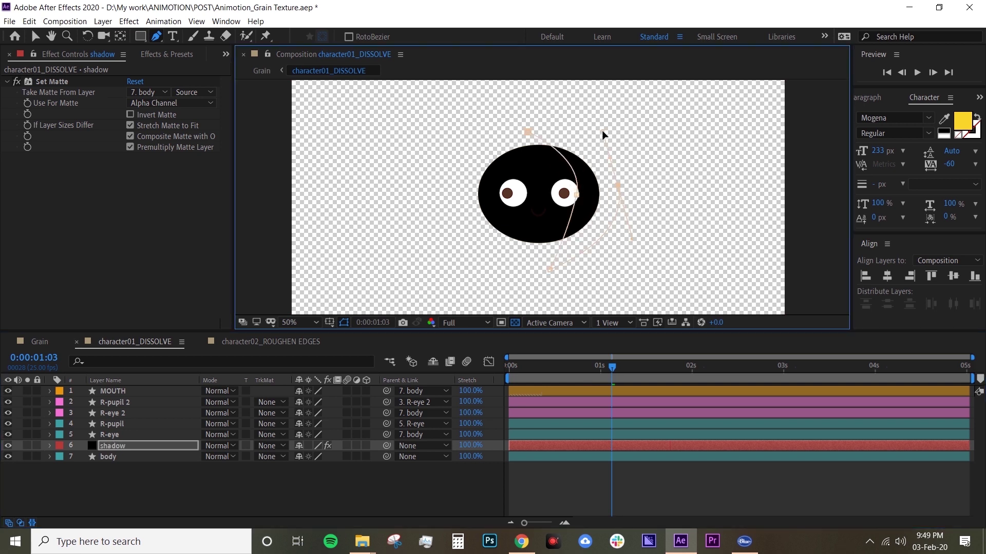
click(141, 445)
Set the shadow's Mask Feather to 100 pixels.
key(f)
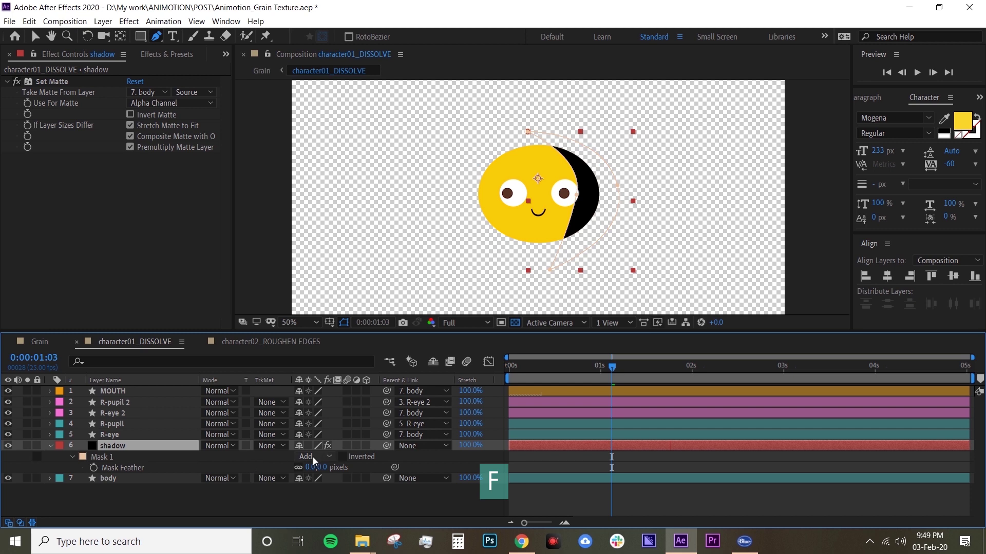
click(312, 467)
text(100)
key(Return)
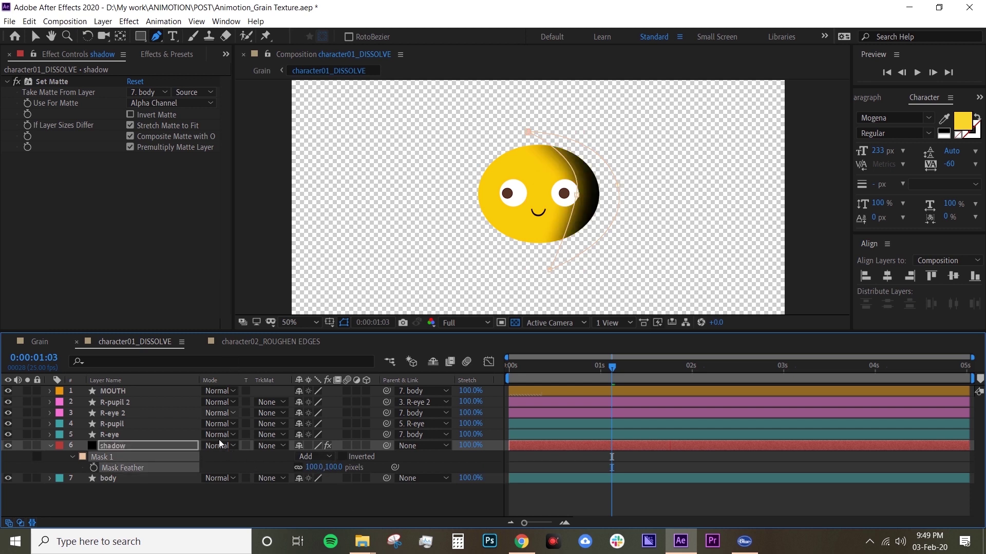
Set the shadow layer's blending mode to Dissolve and return to the start of the timeline.
click(231, 447)
click(280, 74)
click(560, 490)
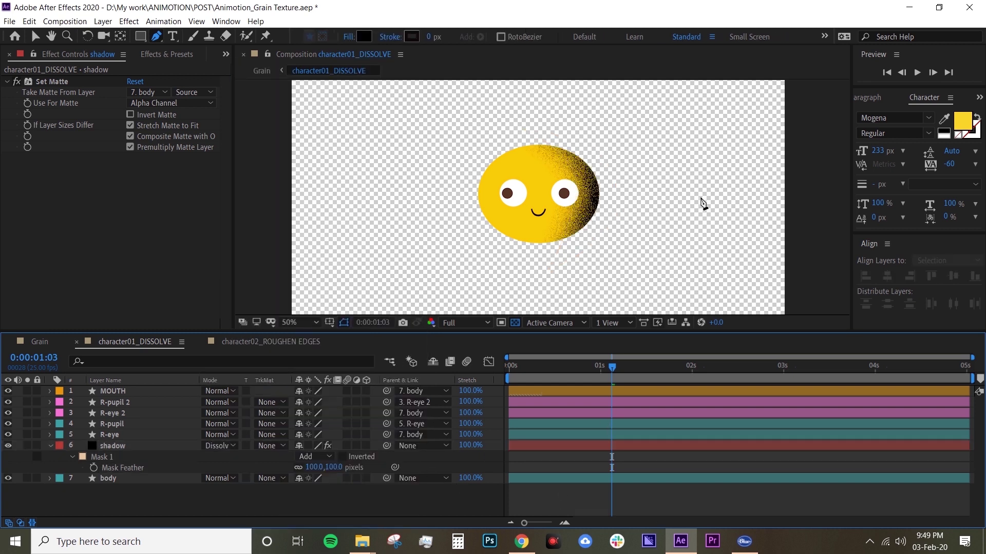
key(period)
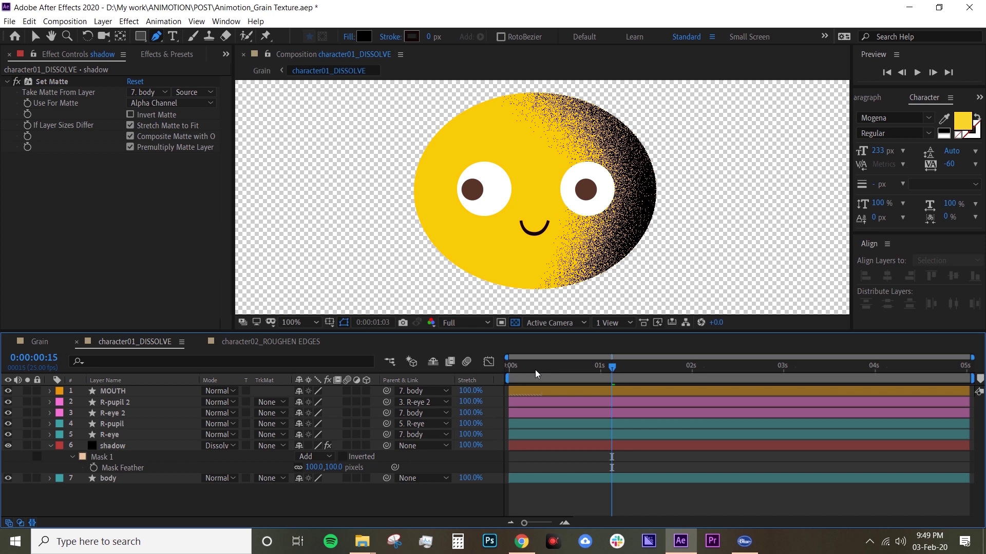
drag(535, 370, 508, 392)
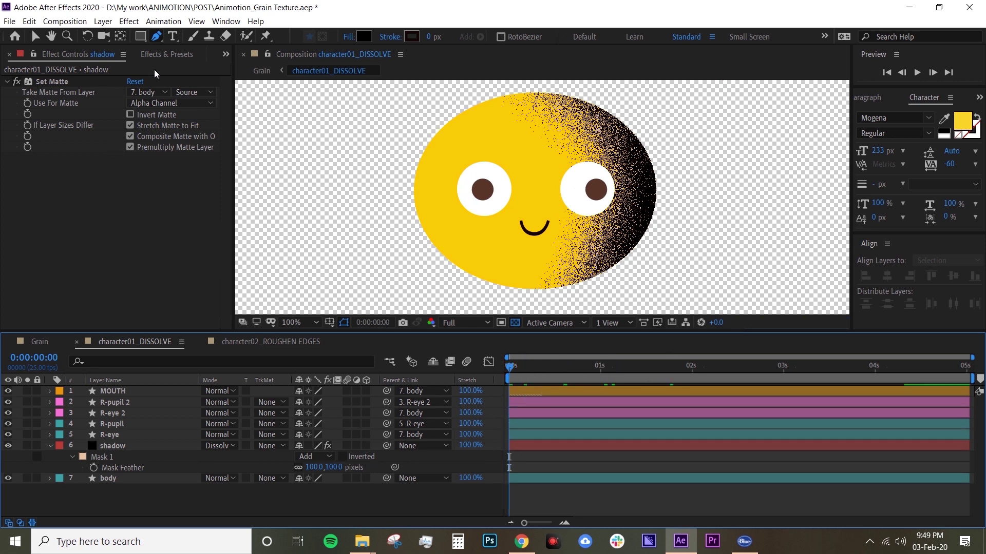
Apply Turbulent Displace to the shadow and move Set Matte below it in the effect stack.
click(170, 54)
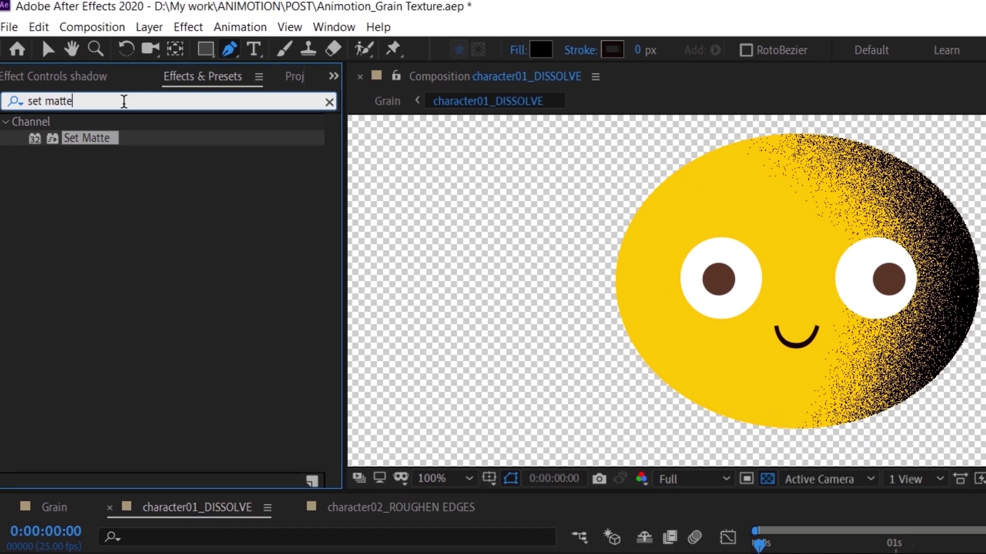
click(85, 71)
text(tur)
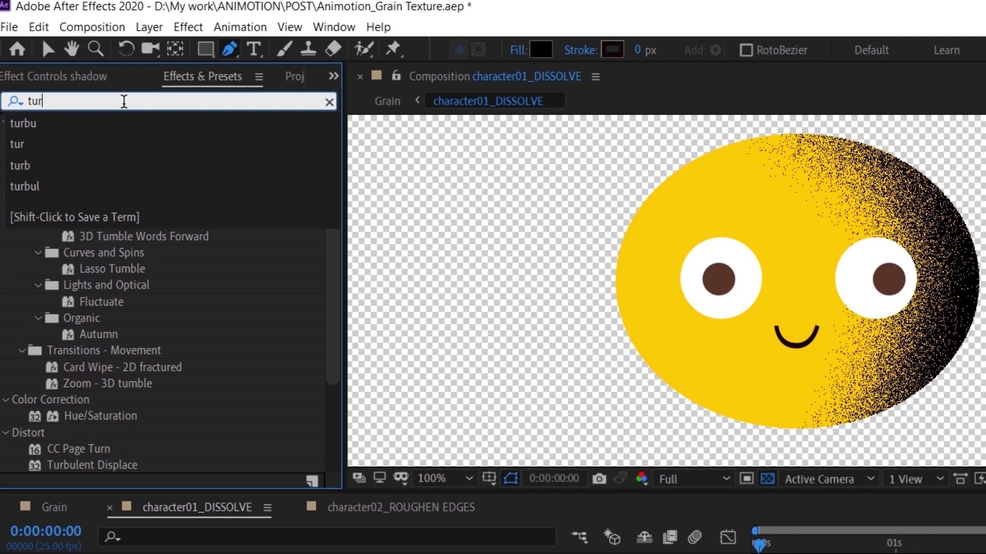
text(bule)
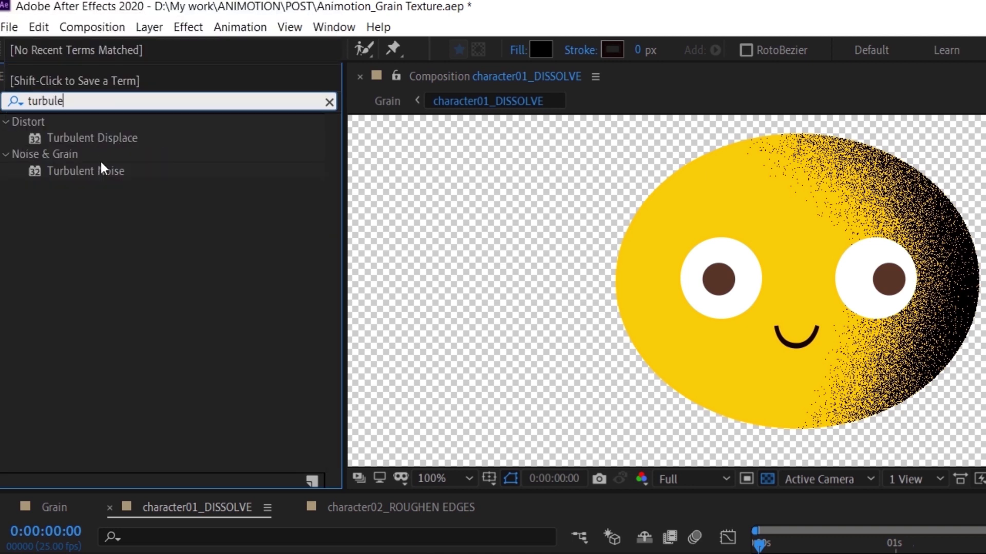
drag(103, 139, 125, 445)
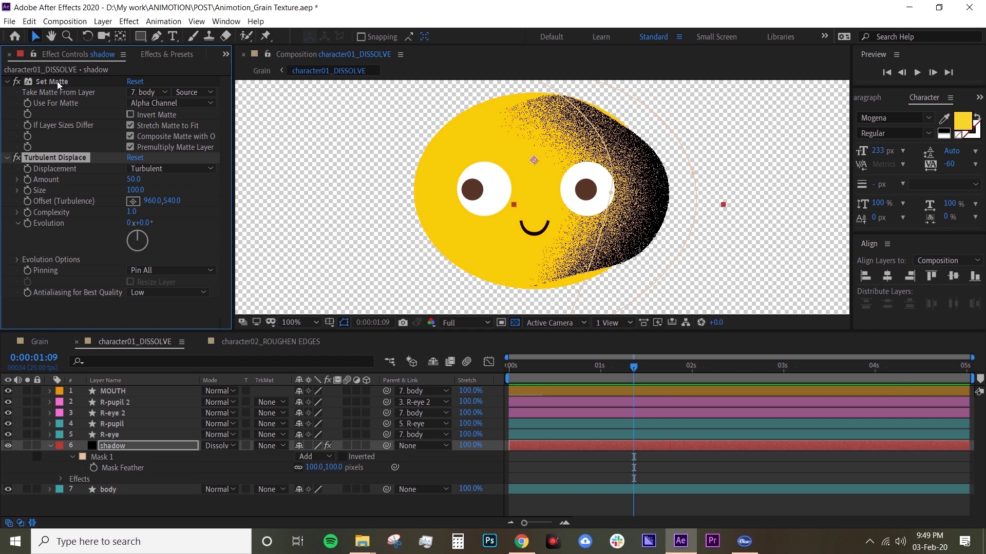
drag(58, 80, 64, 296)
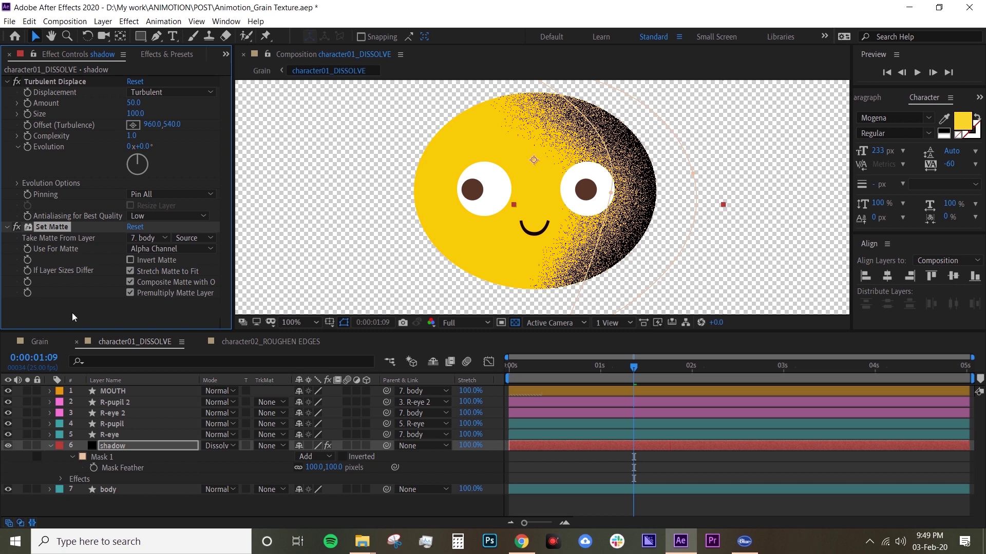
Drive Turbulent Displace's Random Seed with the expression time*10 and preview the flickering grain.
click(17, 183)
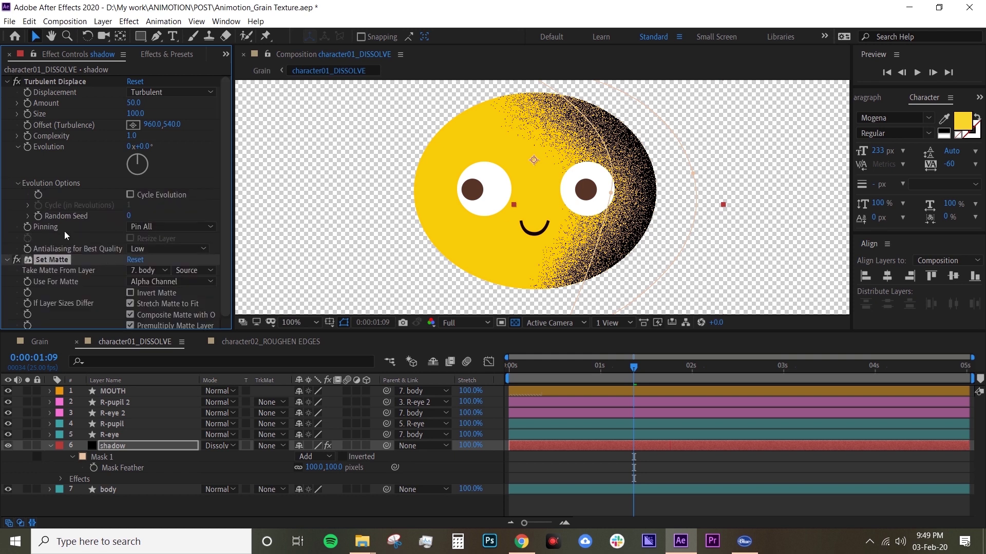
alt+click(39, 220)
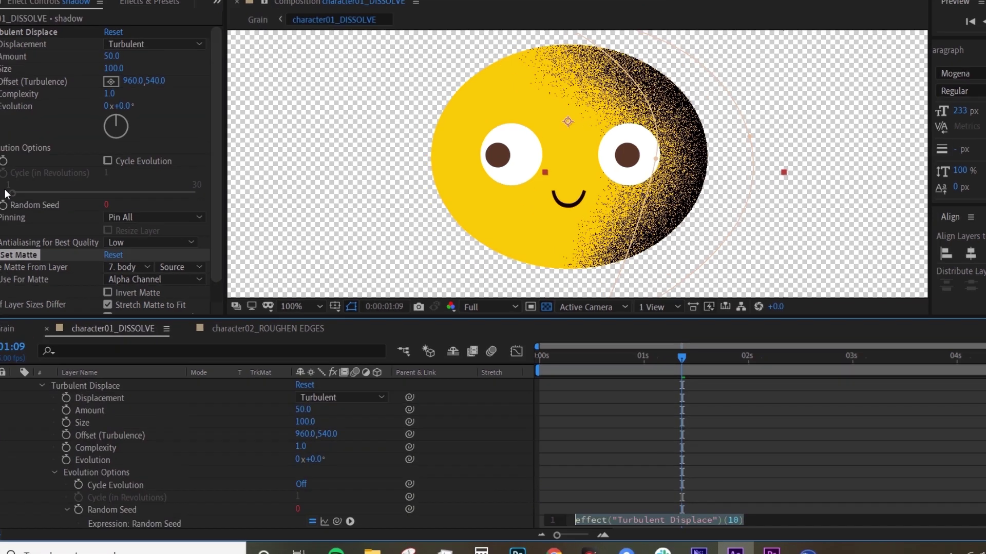
text(time)
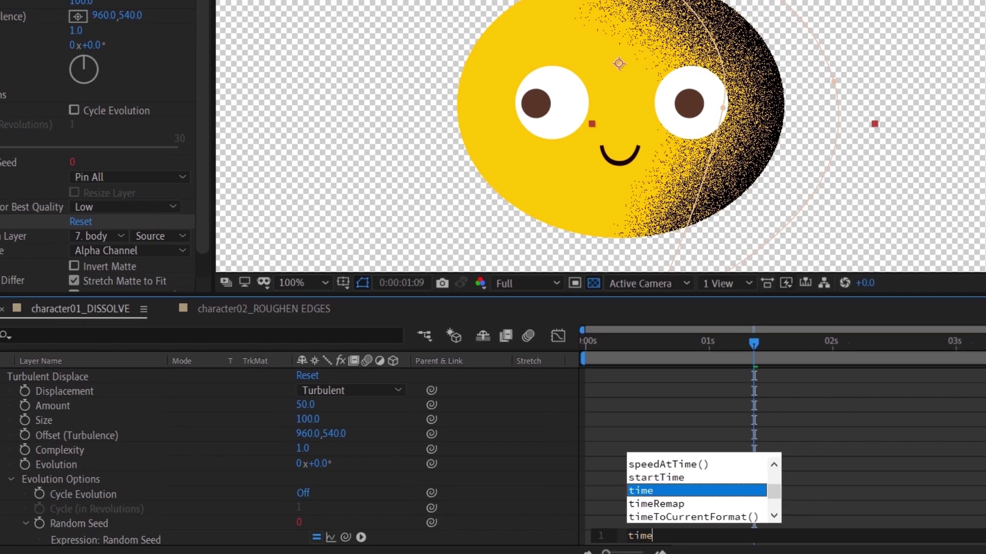
text(*)
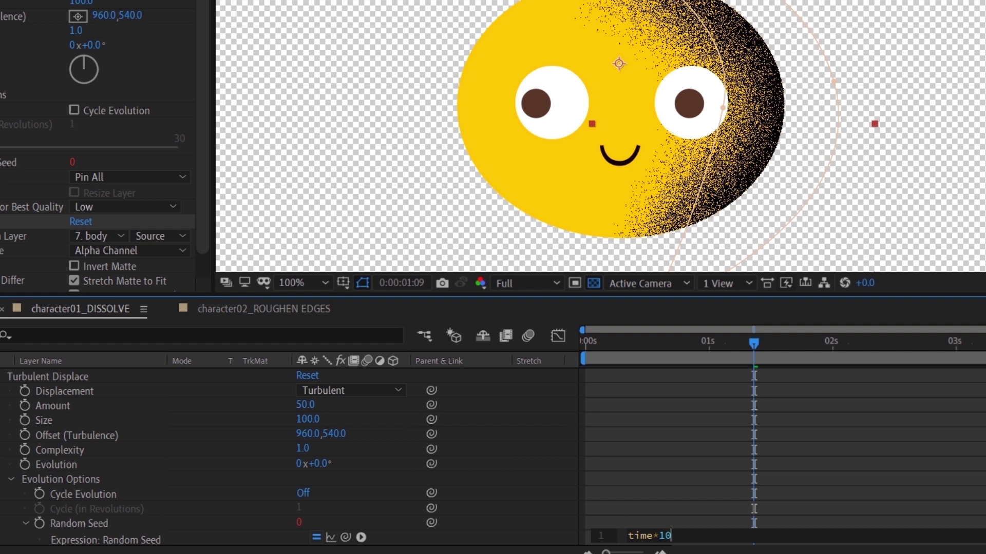
text(10)
click(679, 448)
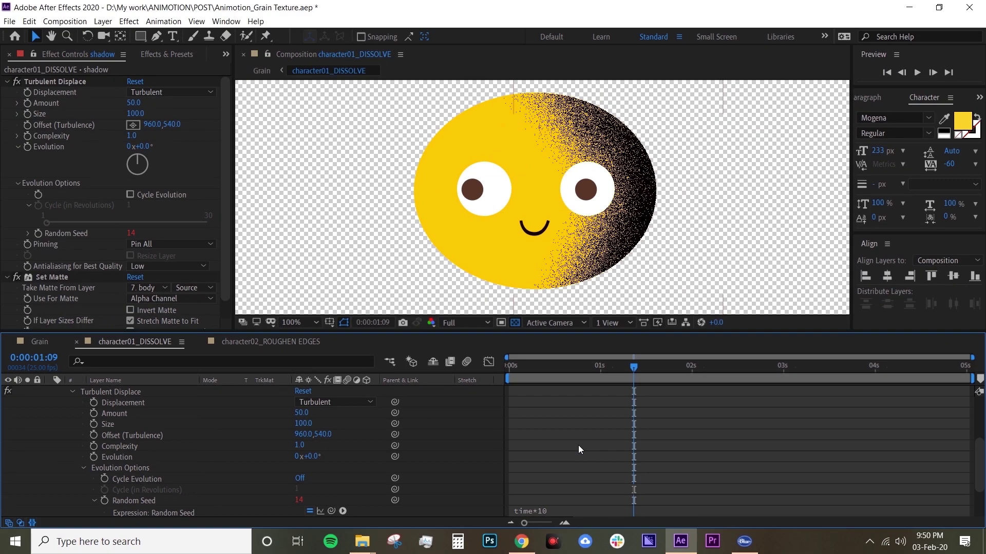
key(space)
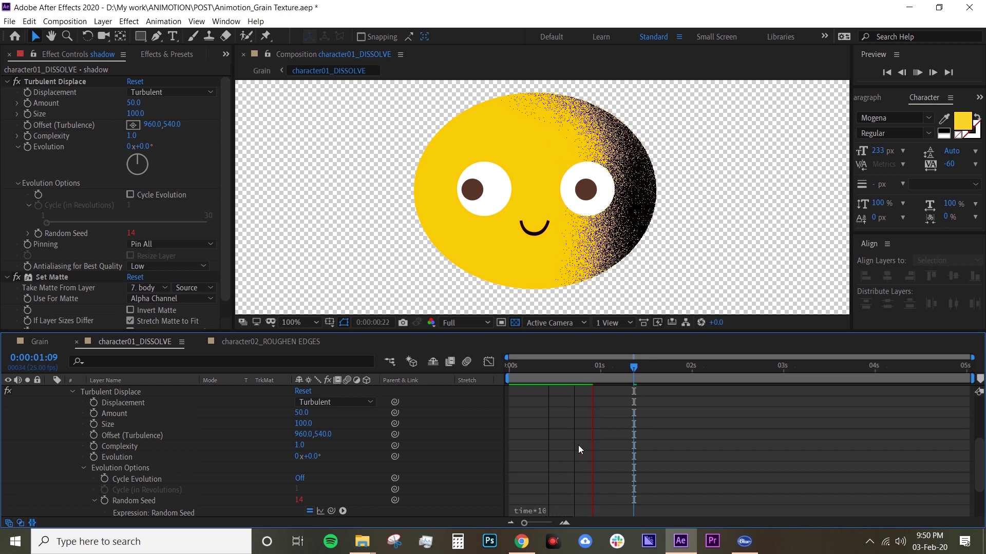
key(space)
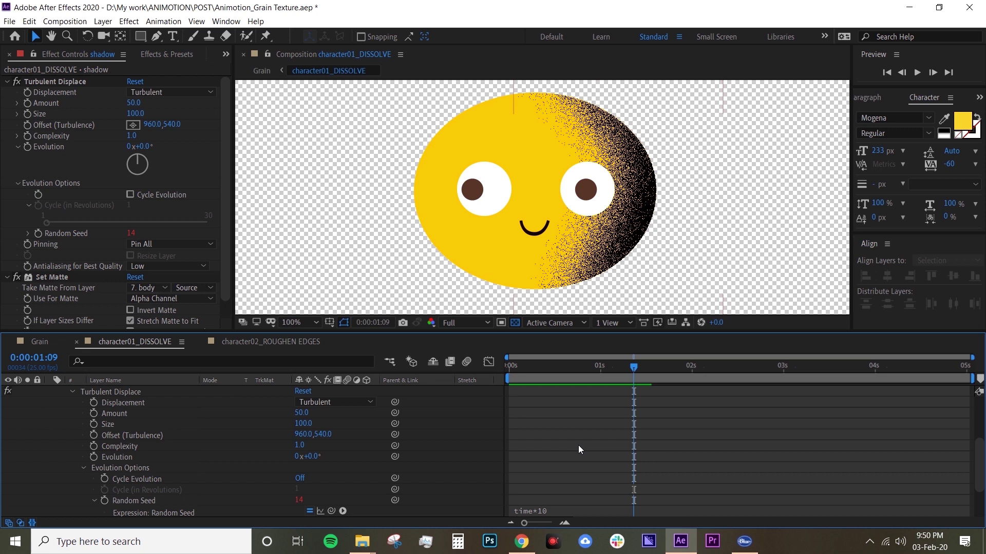
Set Turbulent Displace Size to 25 and preview the finer grain.
key(space)
drag(605, 367, 567, 367)
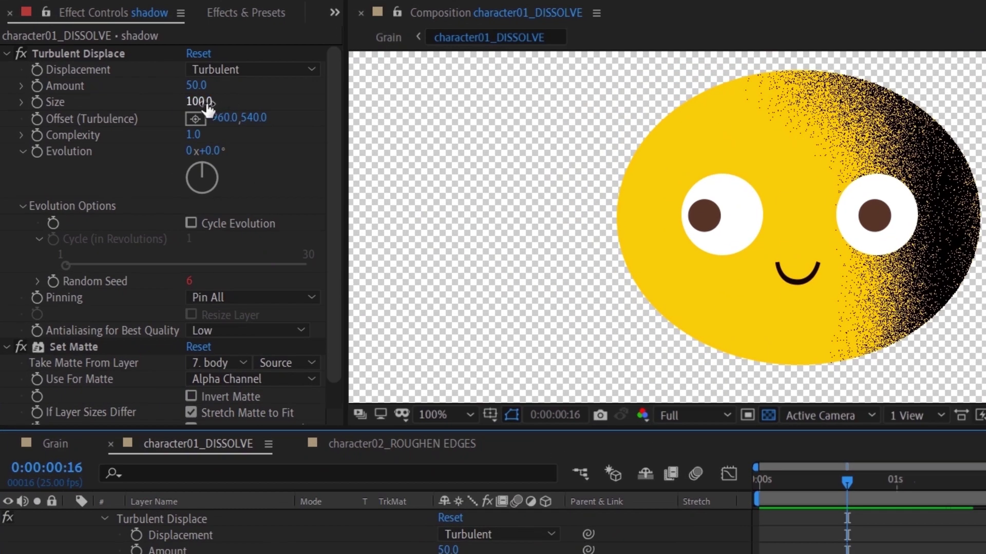
click(207, 102)
text(25)
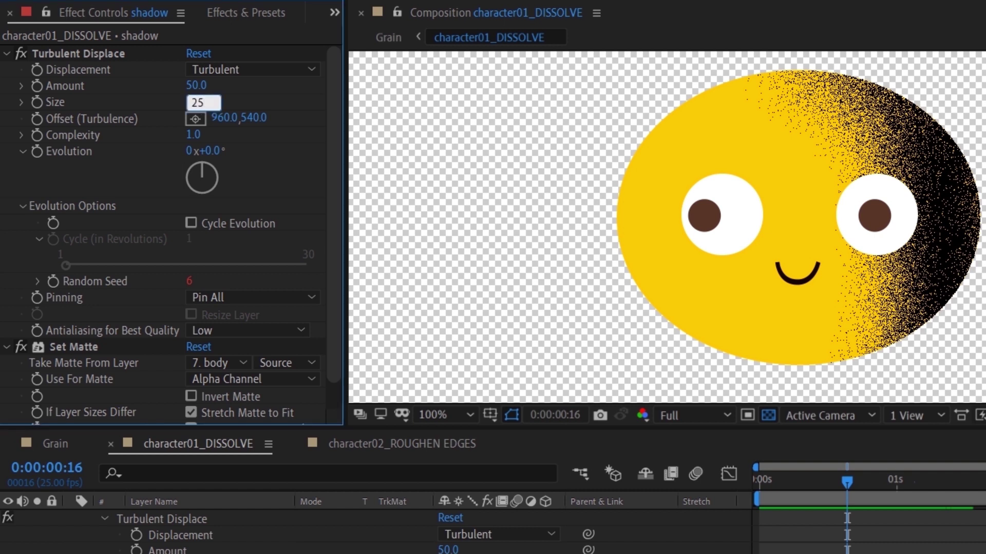
key(Return)
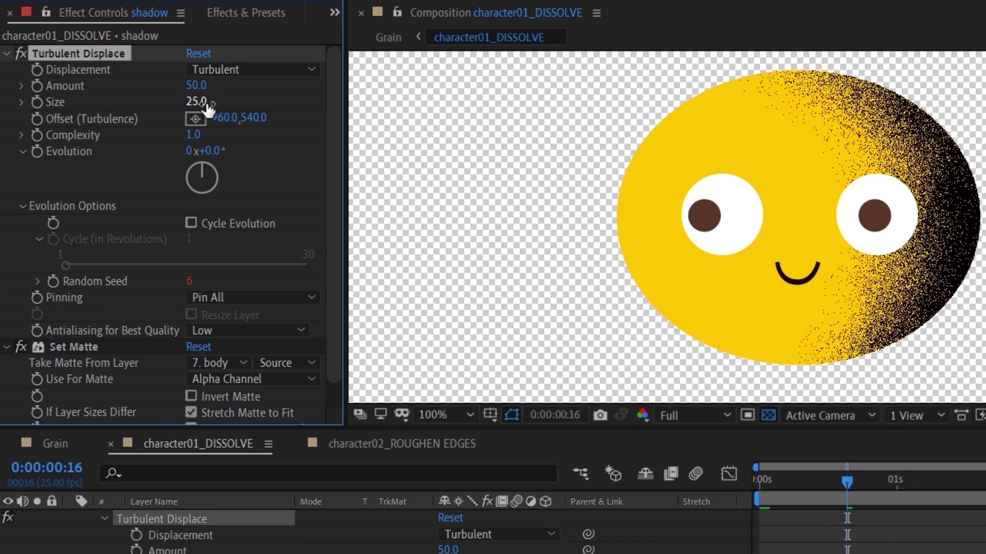
key(space)
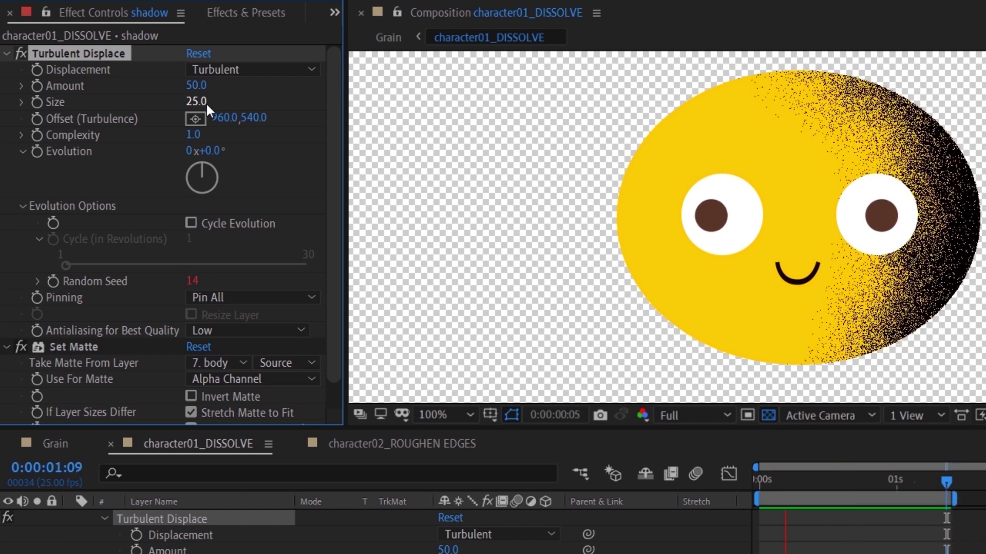
key(space)
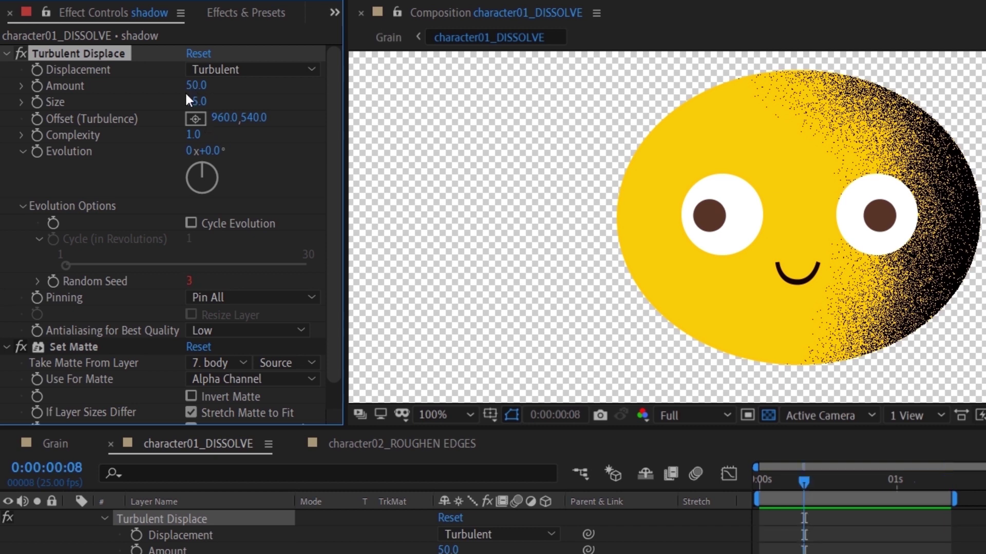
Set Turbulent Displace Amount to 25, preview, and go back to the Grain comp.
click(196, 84)
text(25)
key(Return)
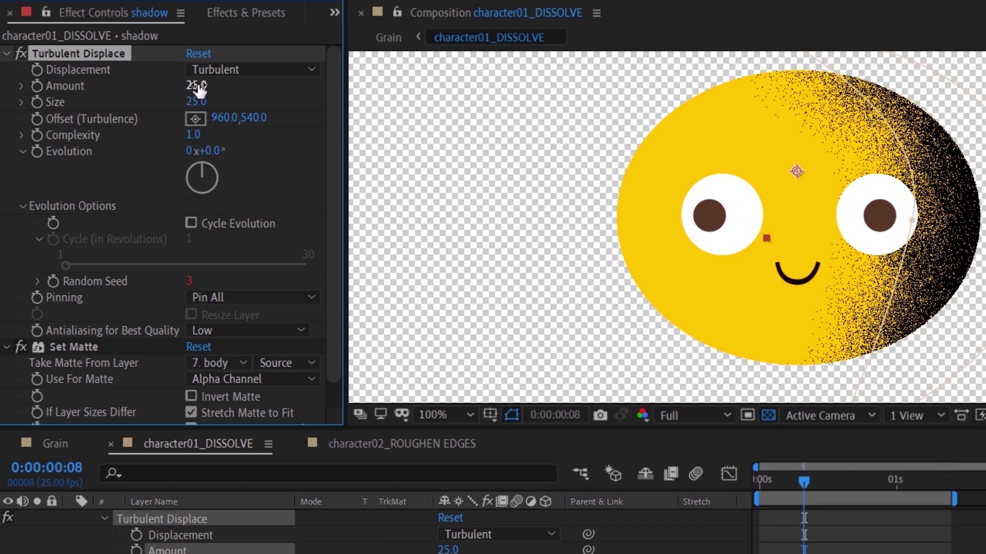
key(space)
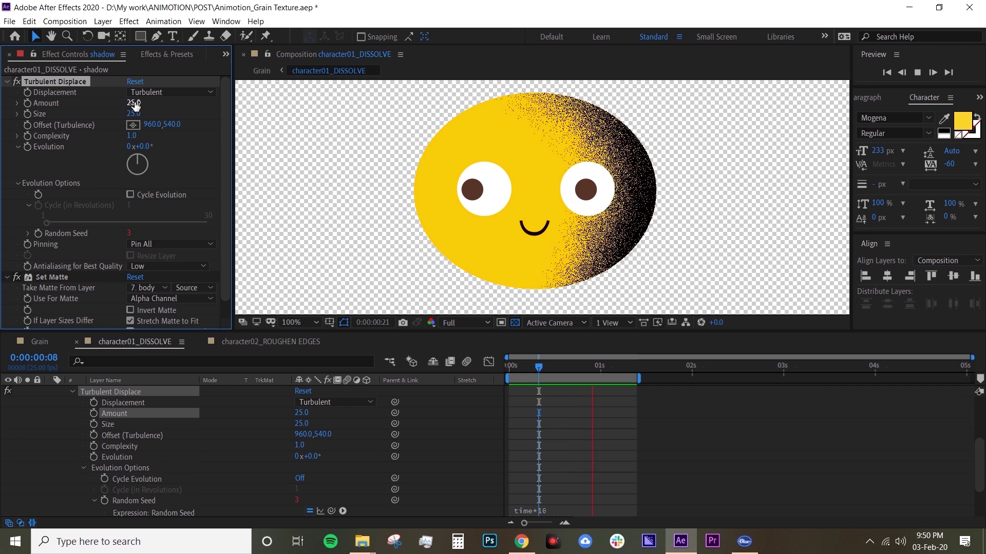
click(47, 337)
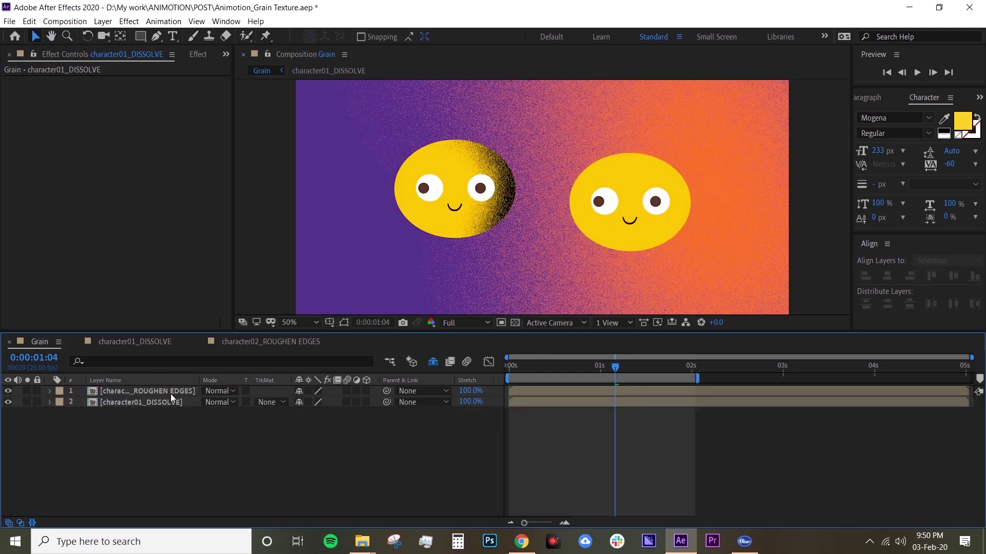
In character02_ROUGHEN EDGES, add a black solid, fix its name to 'shadow', and place it above body.
double_click(171, 393)
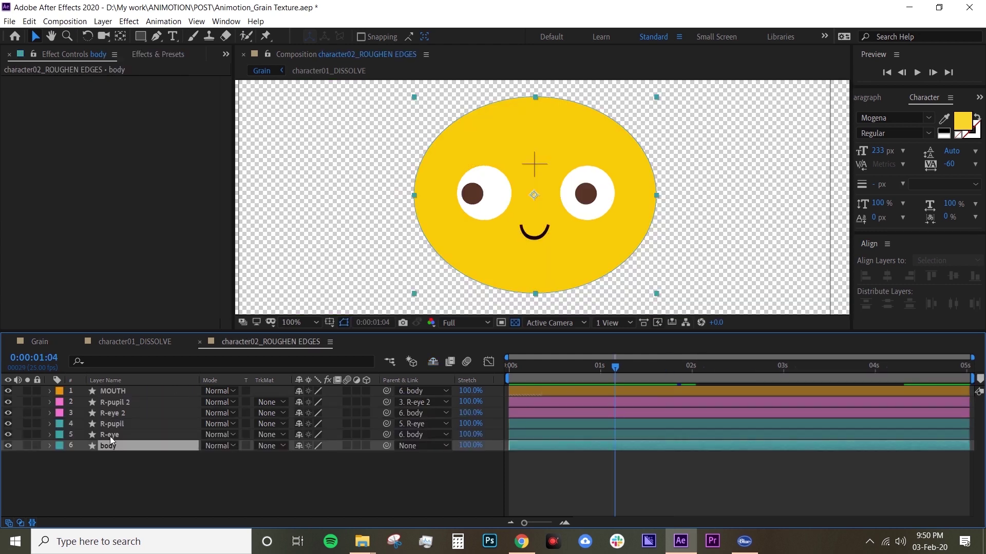
right_click(129, 470)
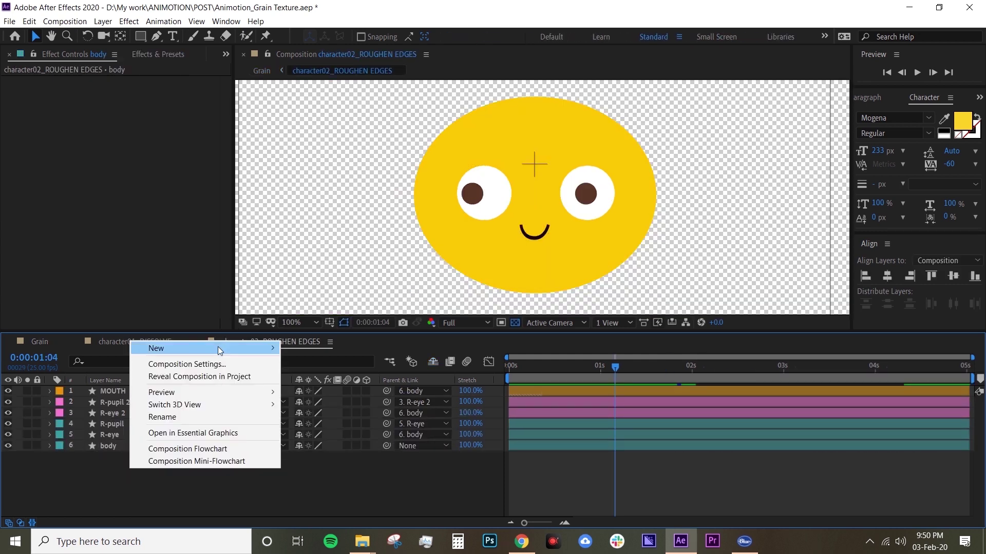
mouse_move(217, 347)
click(308, 376)
click(822, 409)
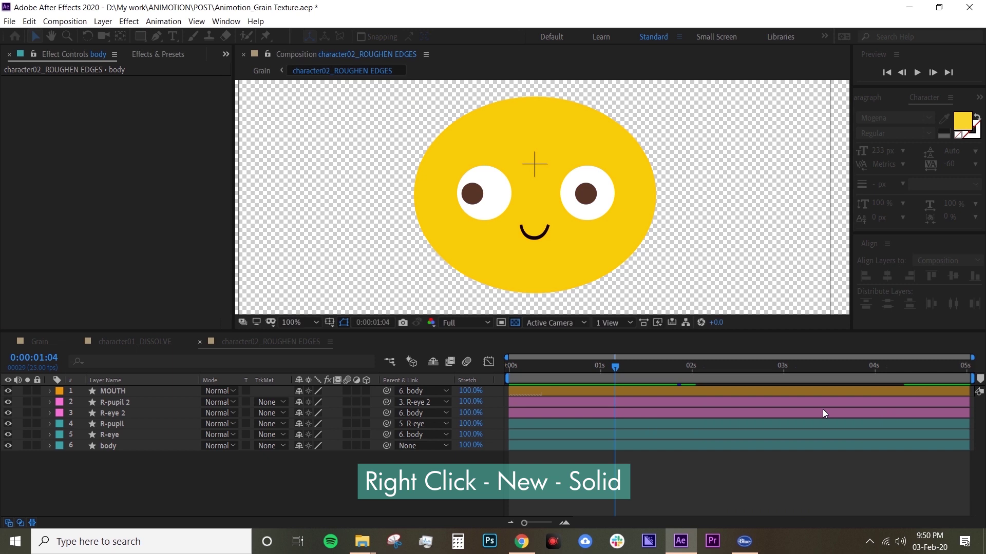
key(Return)
text(sha)
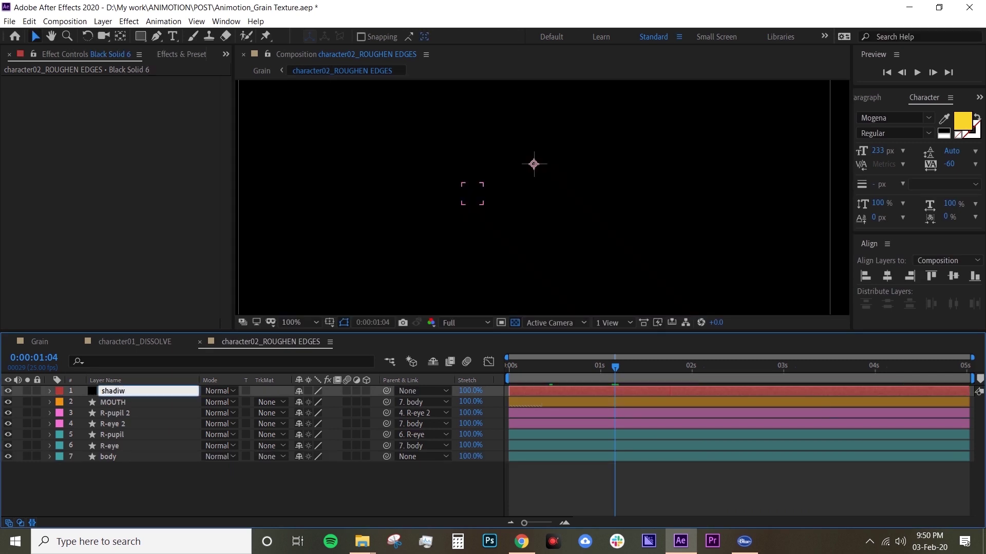
text(diw)
key(Return)
key(Return)
text(shao)
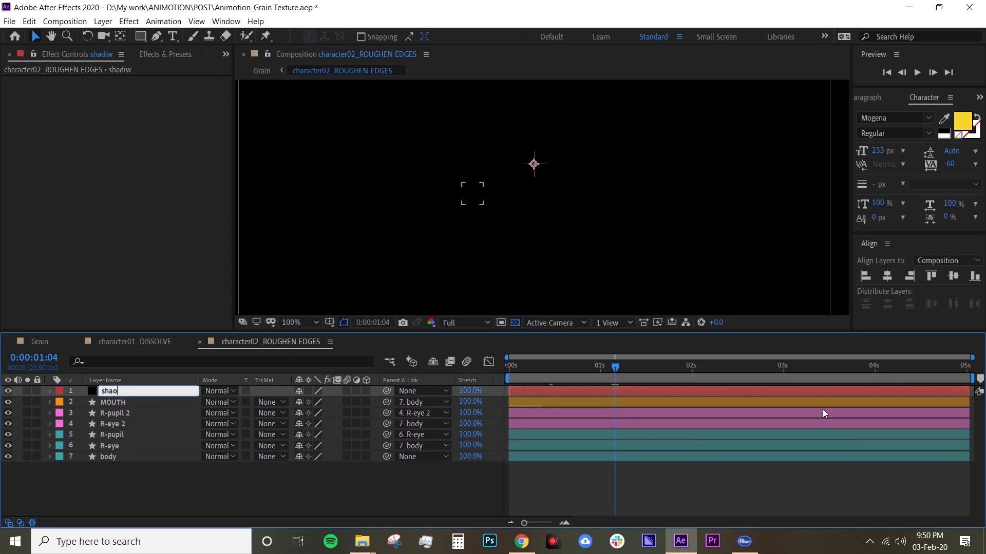
key(Return)
drag(114, 391, 114, 450)
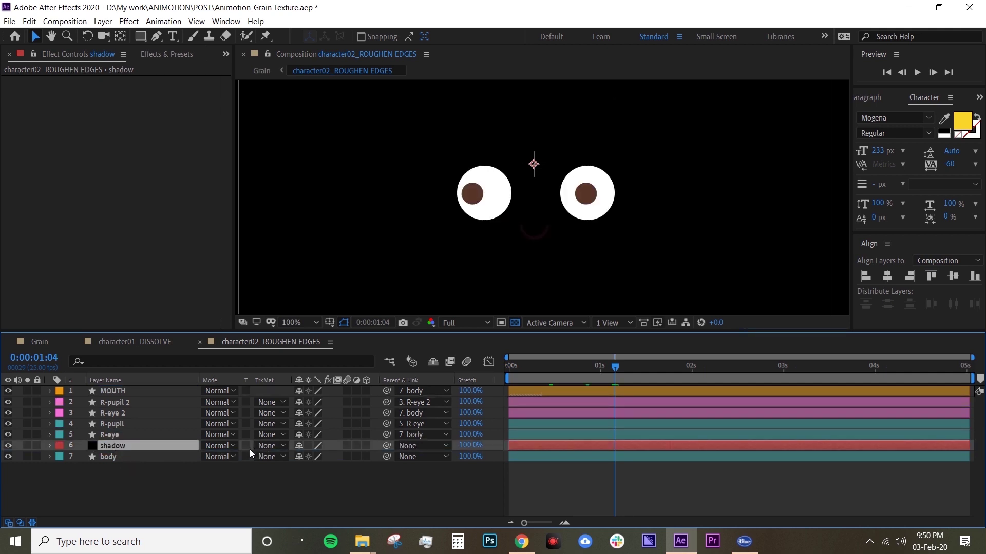
Apply Set Matte to the shadow layer with body as the matte layer.
click(166, 54)
click(77, 70)
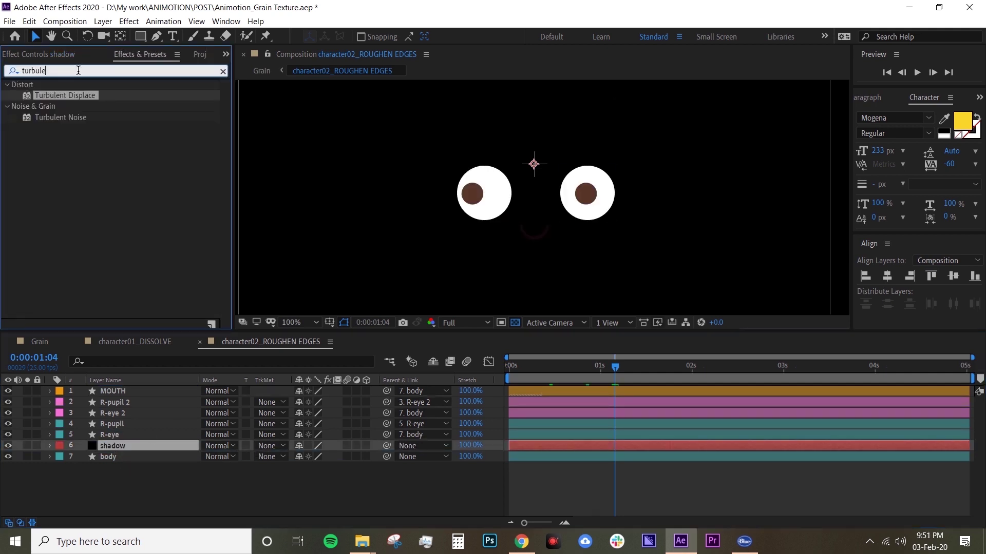
text(se)
double_click(79, 70)
text(set ma)
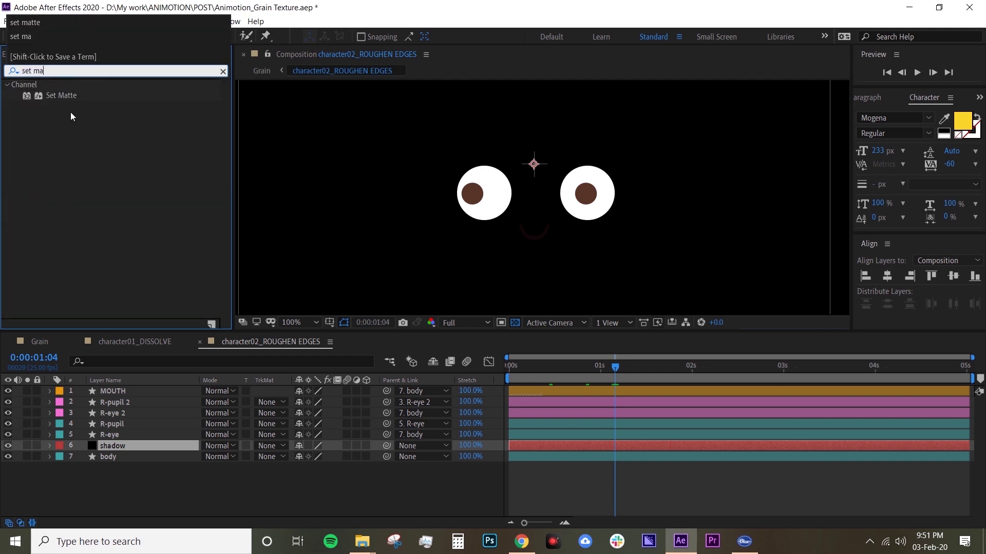
drag(61, 96, 109, 446)
click(164, 93)
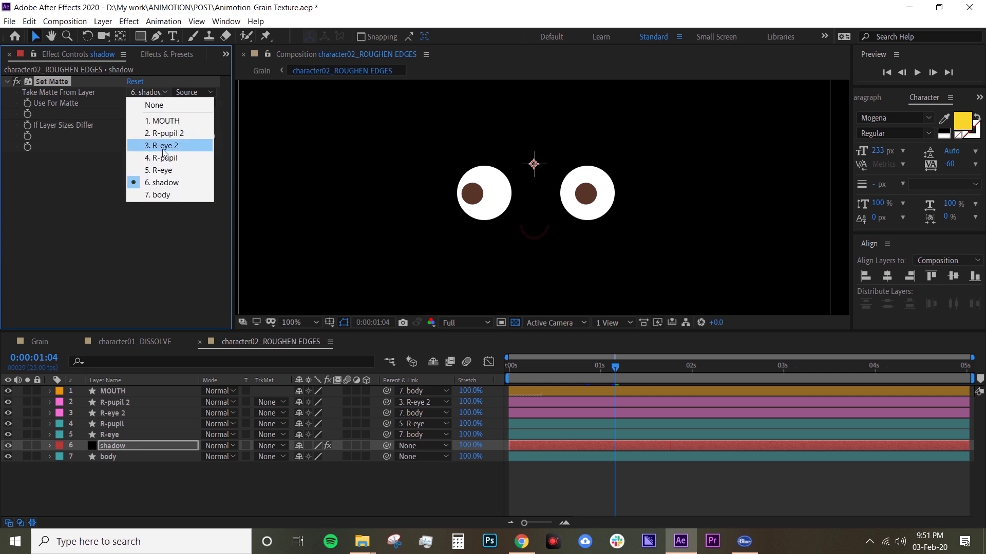
click(162, 194)
Draw a crescent-shaped Pen mask over the right side of the face.
scroll(538, 138, down, 2)
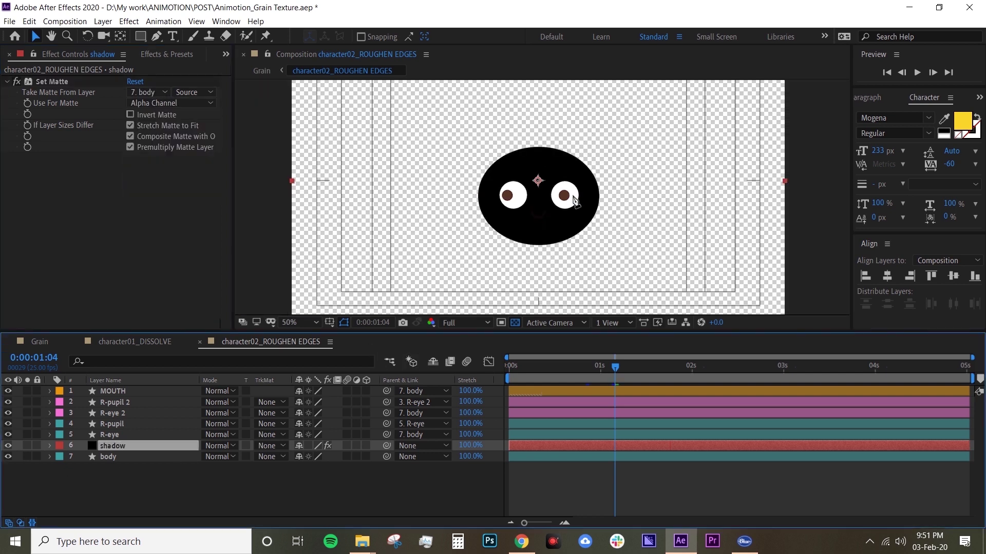
key(g)
click(530, 130)
drag(576, 197, 572, 235)
click(539, 272)
drag(642, 169, 622, 97)
click(531, 130)
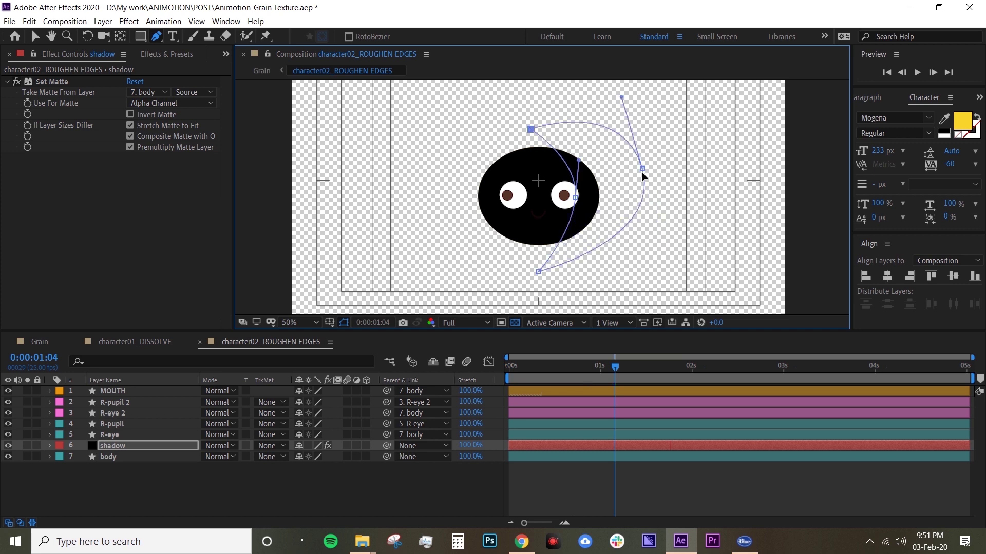
drag(643, 170, 623, 184)
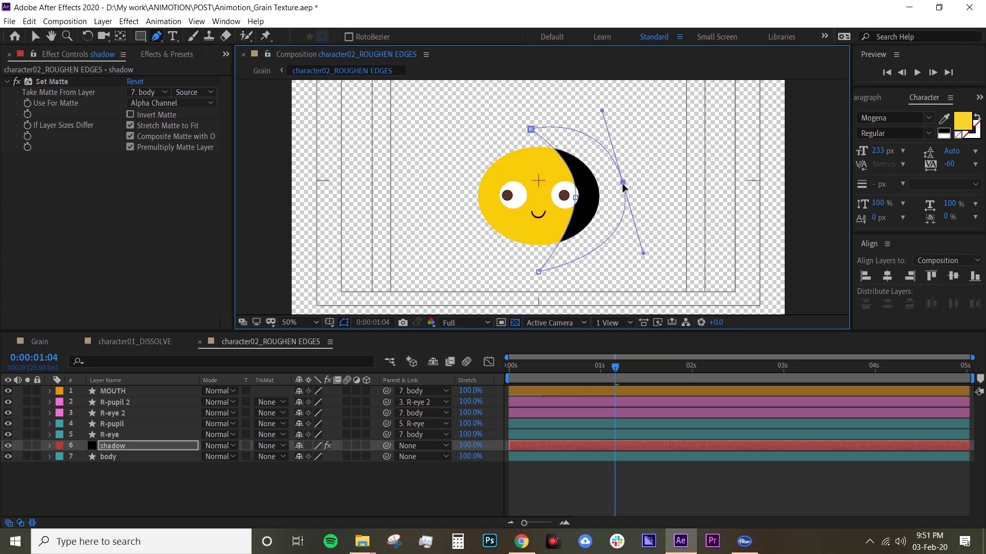
Set the shadow's Mask Feather to 100 pixels.
click(121, 447)
key(f)
click(325, 467)
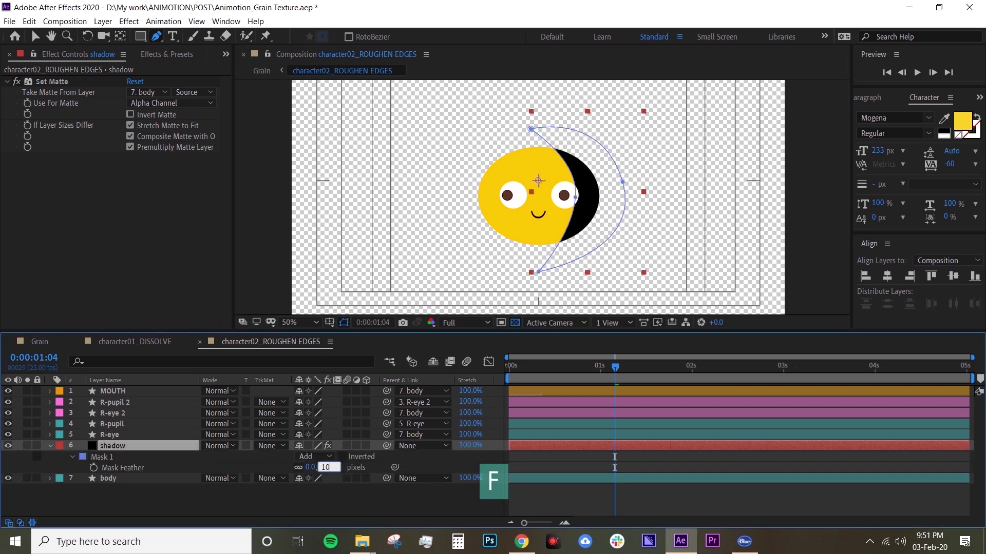
text(100)
key(Return)
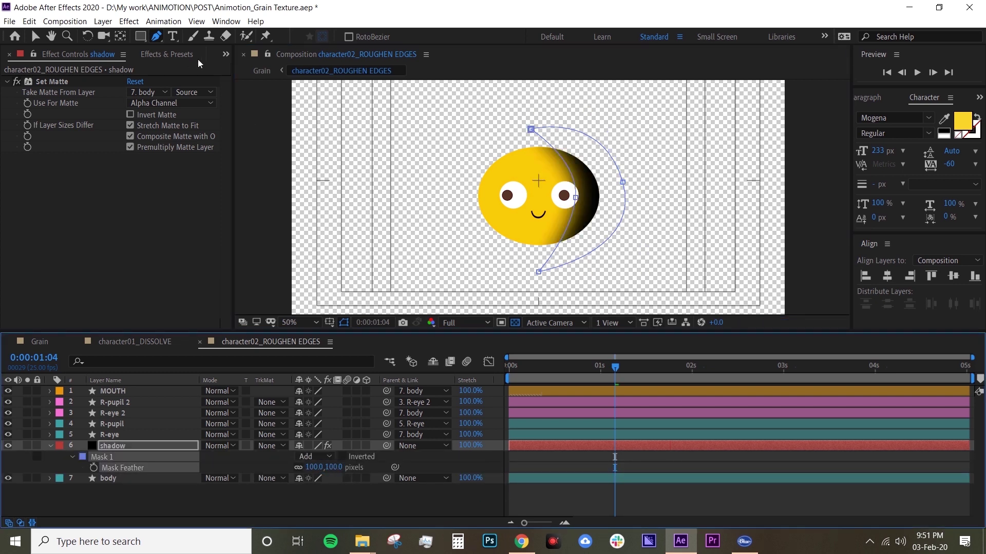
click(177, 55)
Apply Roughen Edges to the shadow layer and set its Scale to 10.
click(60, 70)
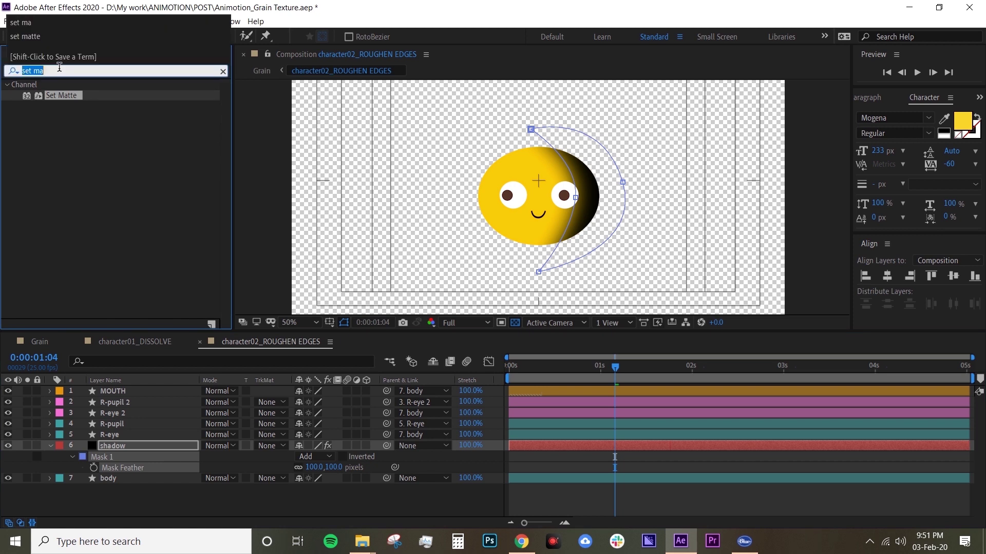
text(roughened)
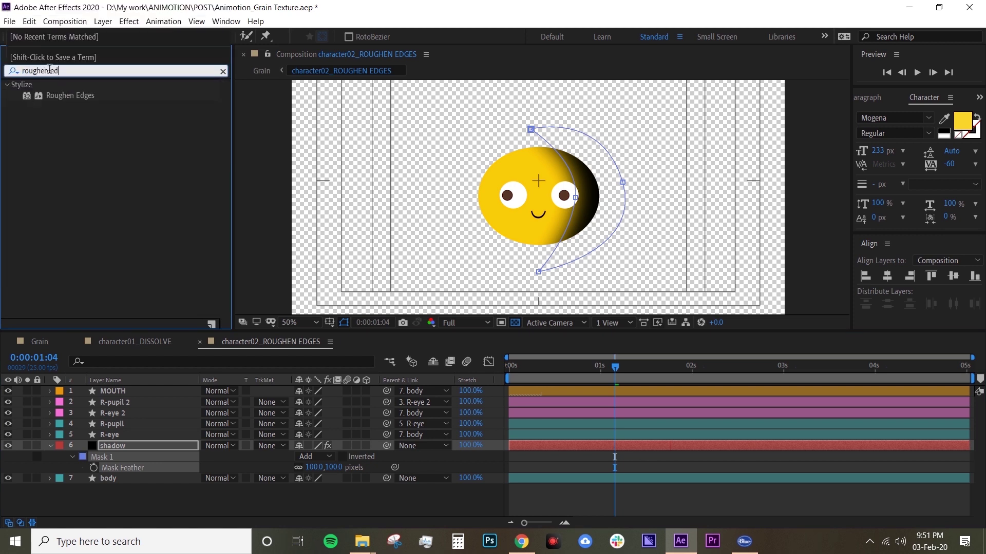
drag(53, 95, 120, 454)
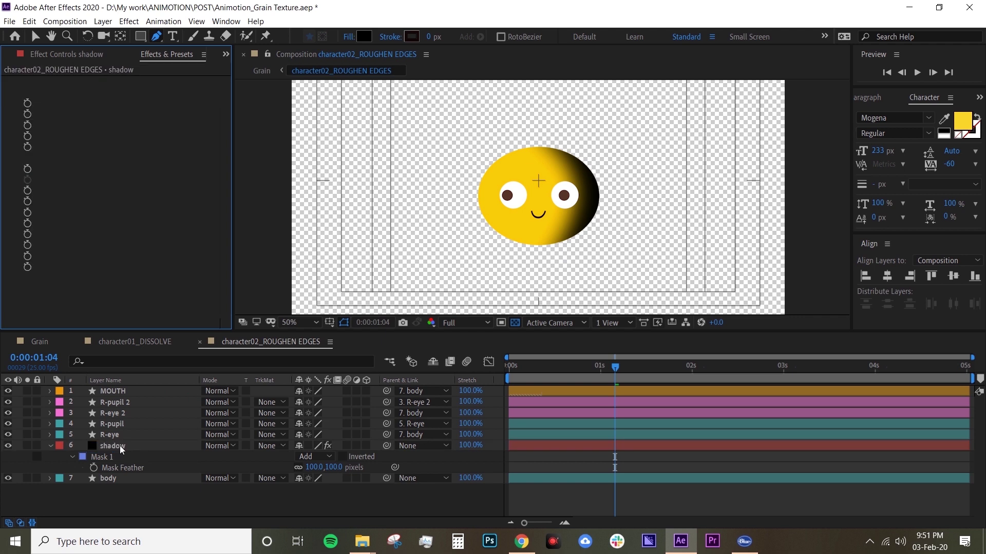
key(v)
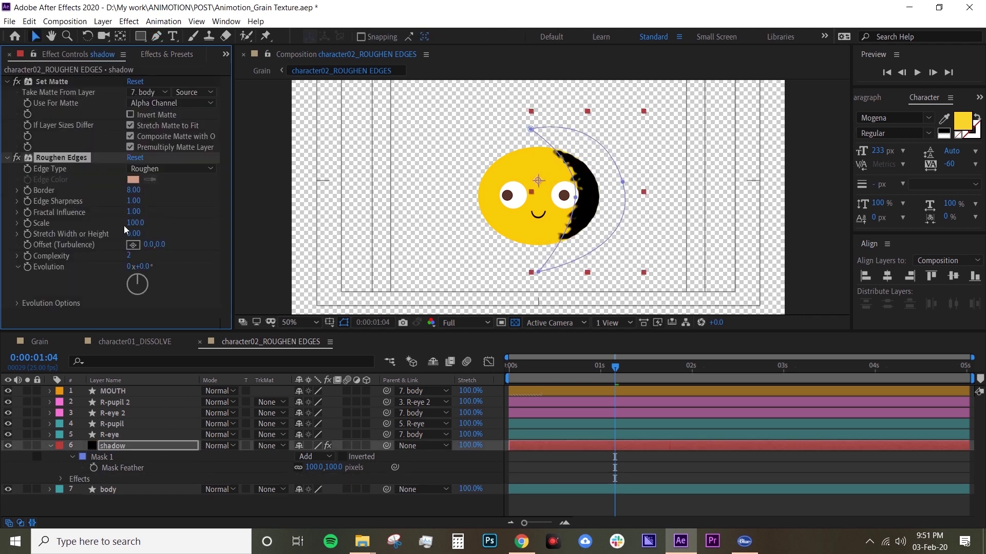
key(period)
key(period)
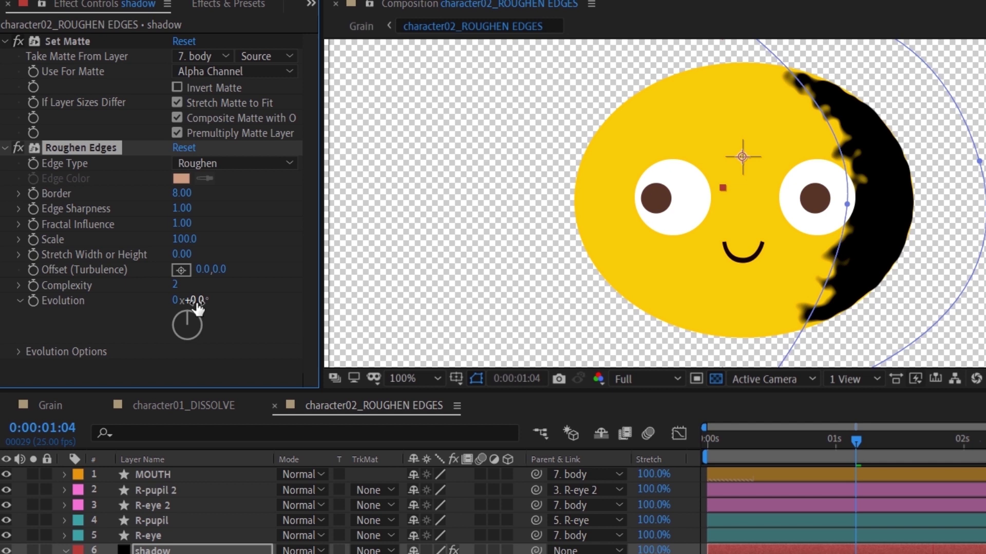
click(186, 239)
text(10)
key(Return)
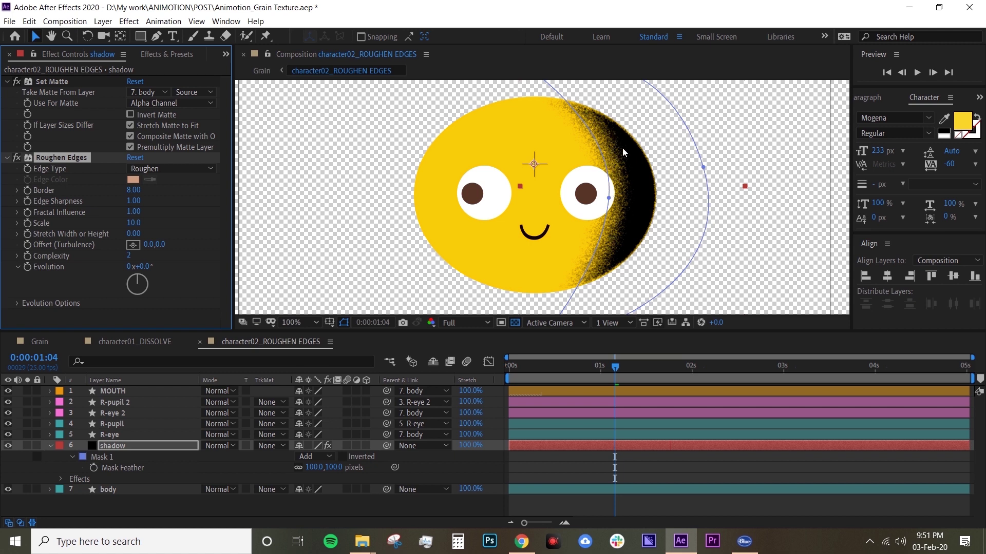
Set the shadow's mask feather to 200 pixels and Roughen Edges Edge Sharpness to 3.
click(335, 467)
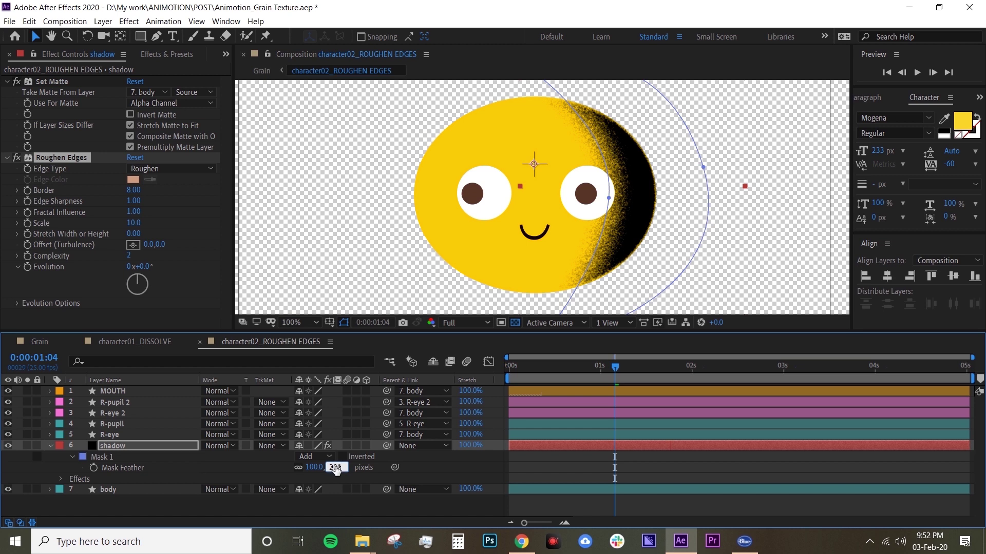
key(Return)
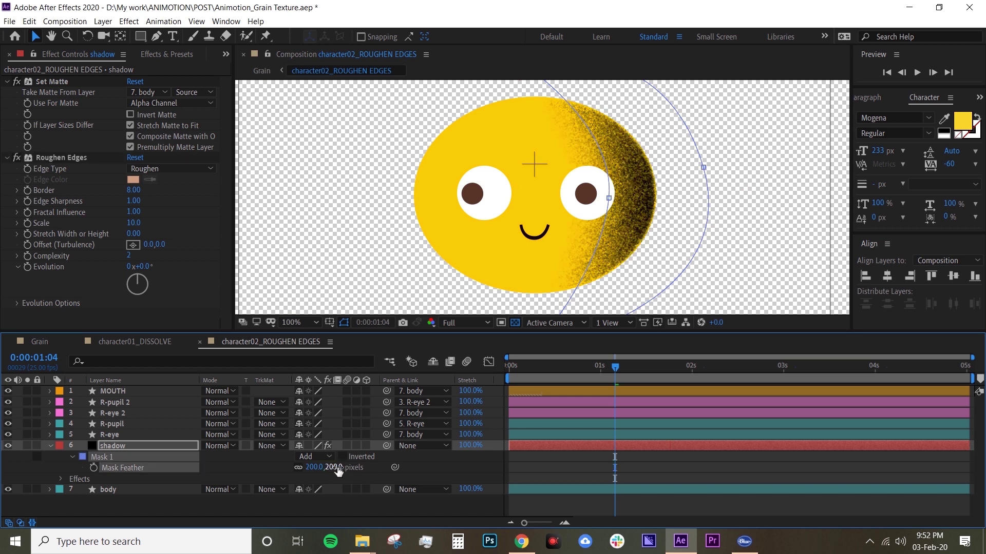
click(340, 467)
text(150)
key(Return)
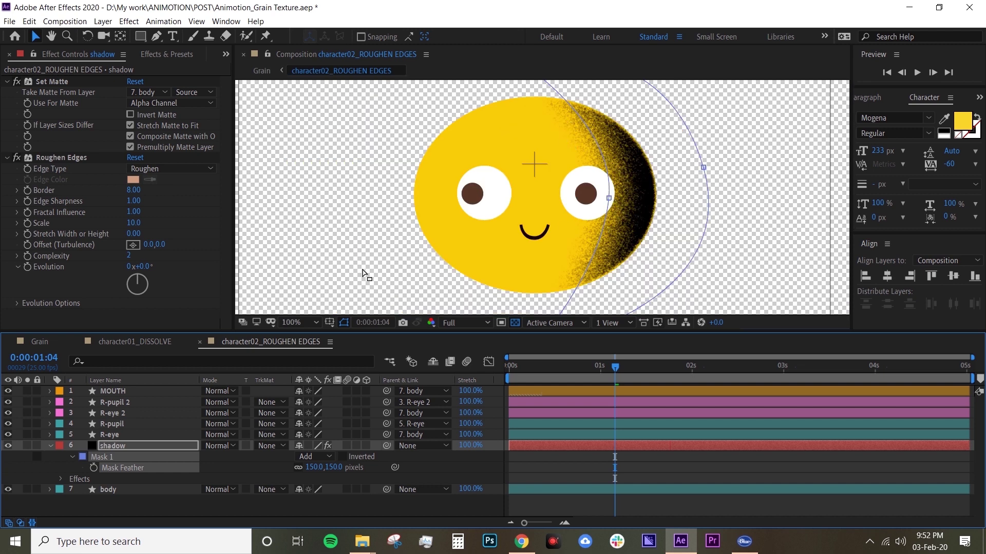
click(134, 201)
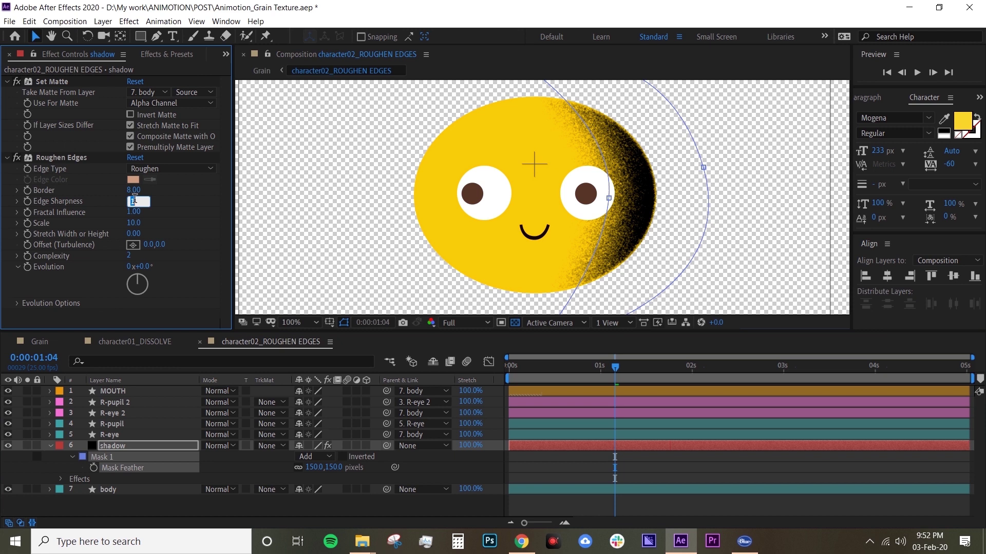
key(Return)
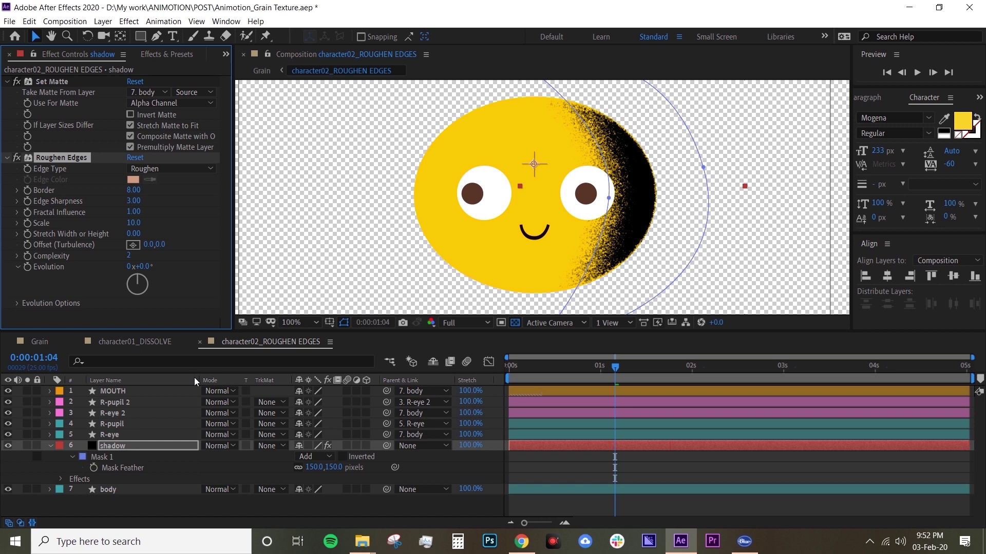
click(334, 468)
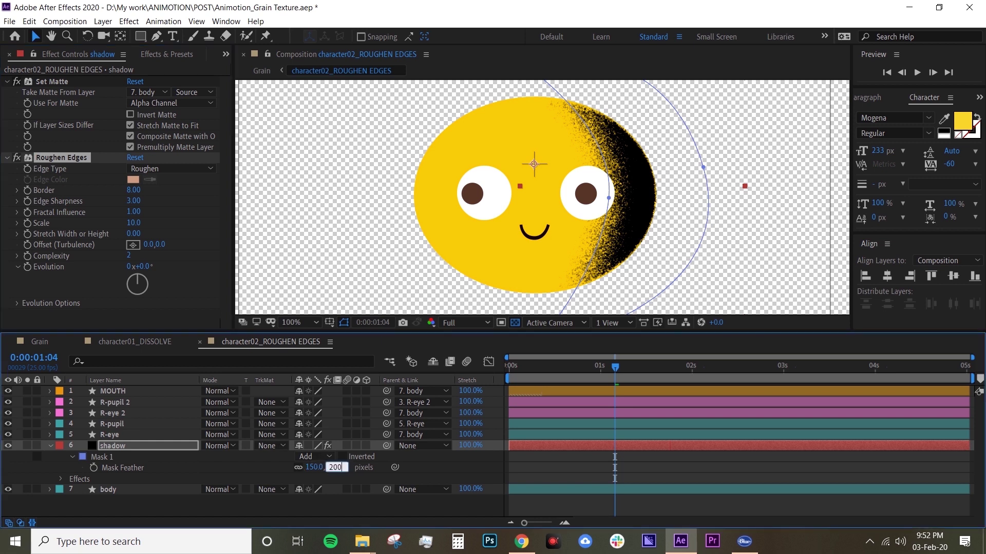
key(Return)
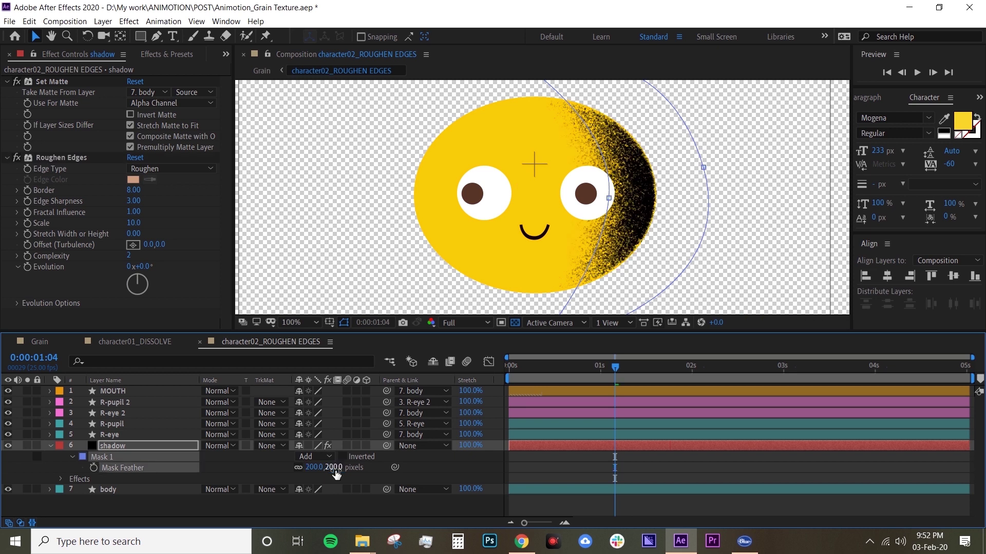
Raise the Roughen Edges Border to 34 and scrub through time to check the shadow.
click(87, 157)
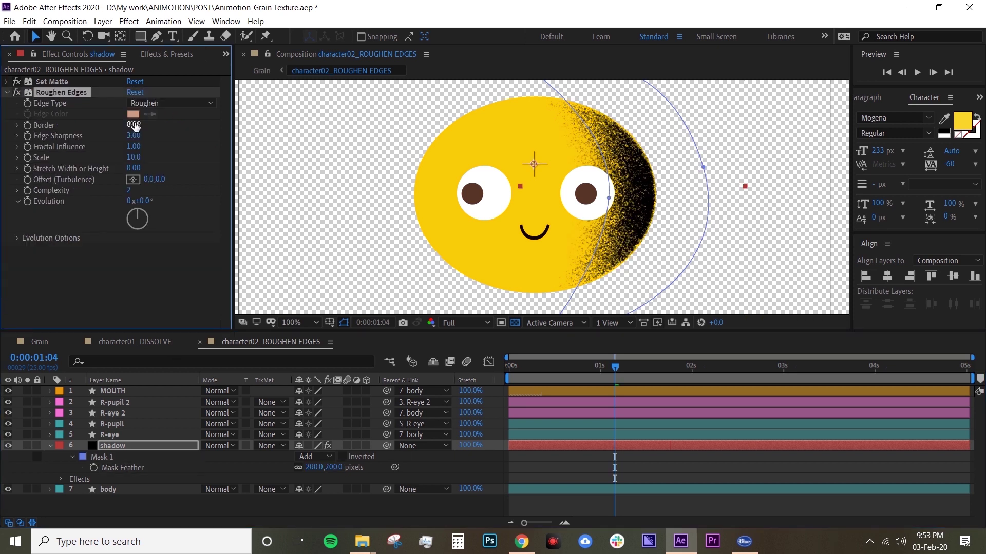
drag(160, 130, 266, 125)
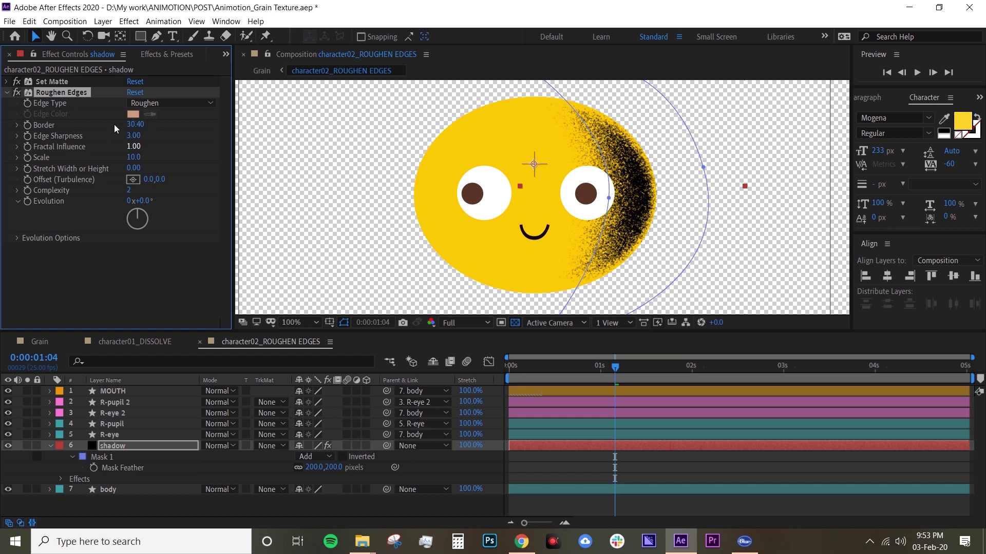
drag(142, 123, 147, 121)
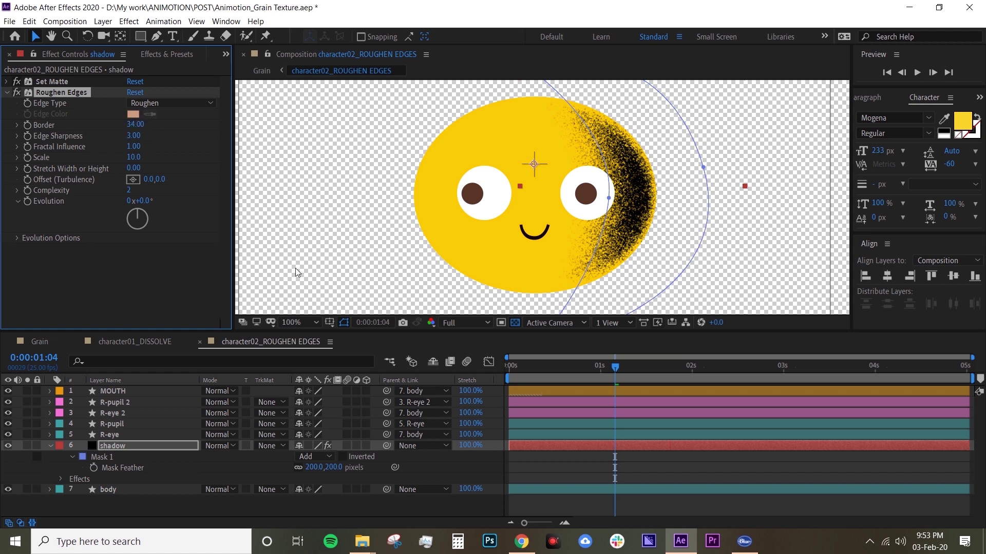
click(550, 467)
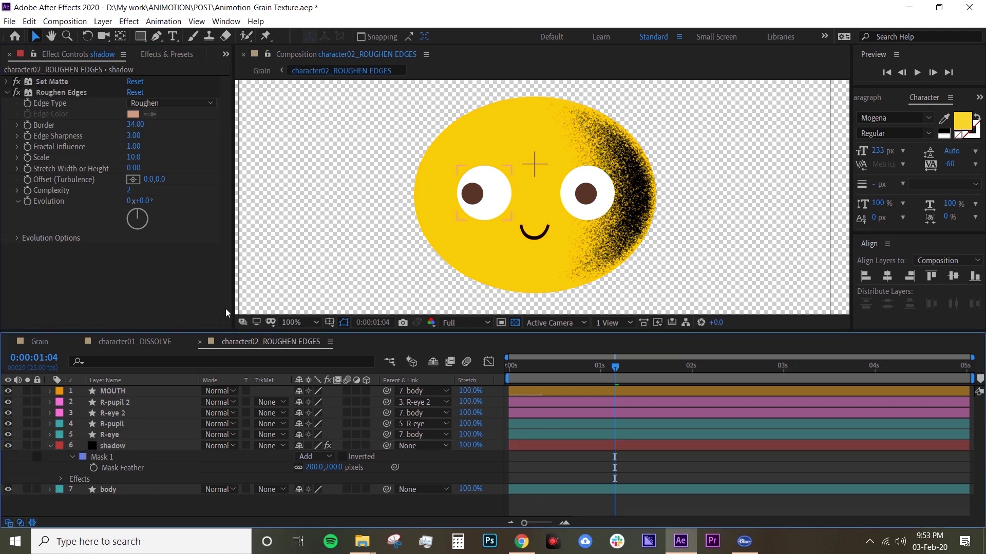
drag(541, 366, 611, 387)
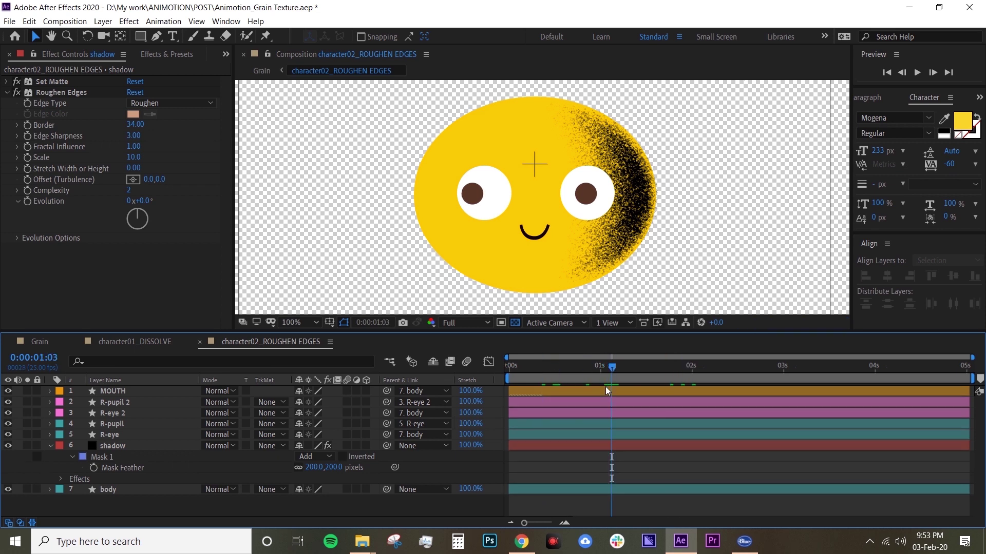
Drive Roughen Edges' Random Seed with the expression time*10 and preview the flickering shadow grain.
click(17, 239)
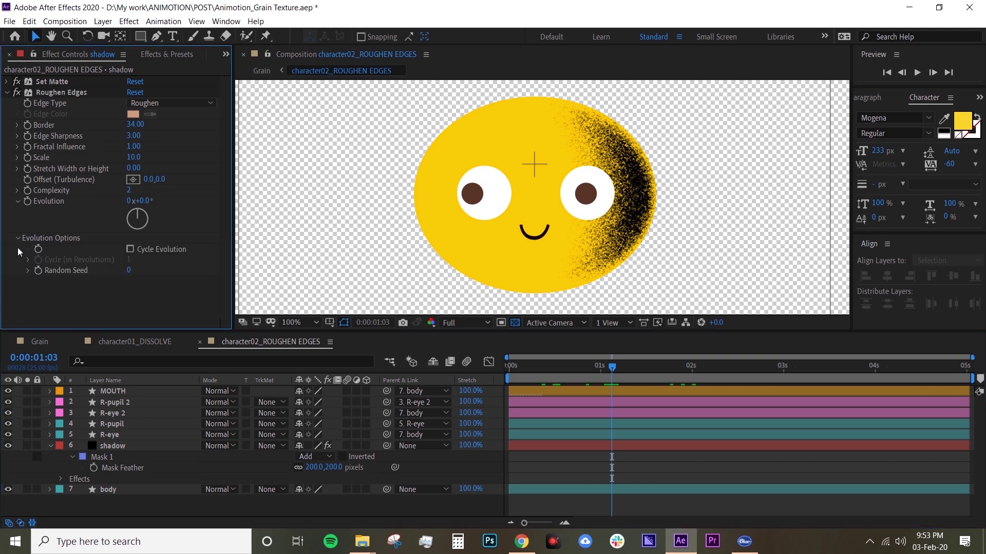
alt+click(39, 271)
text(time*10)
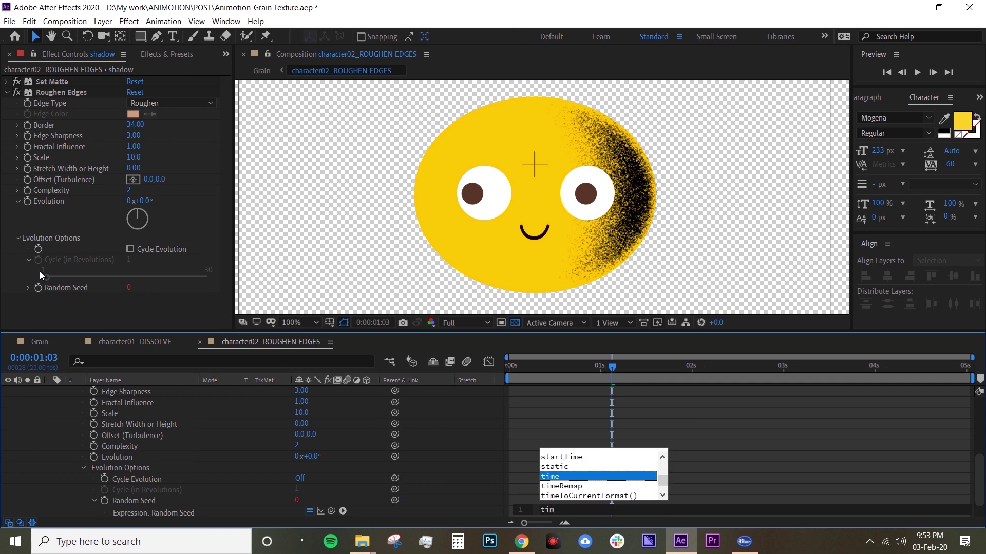
click(574, 415)
key(space)
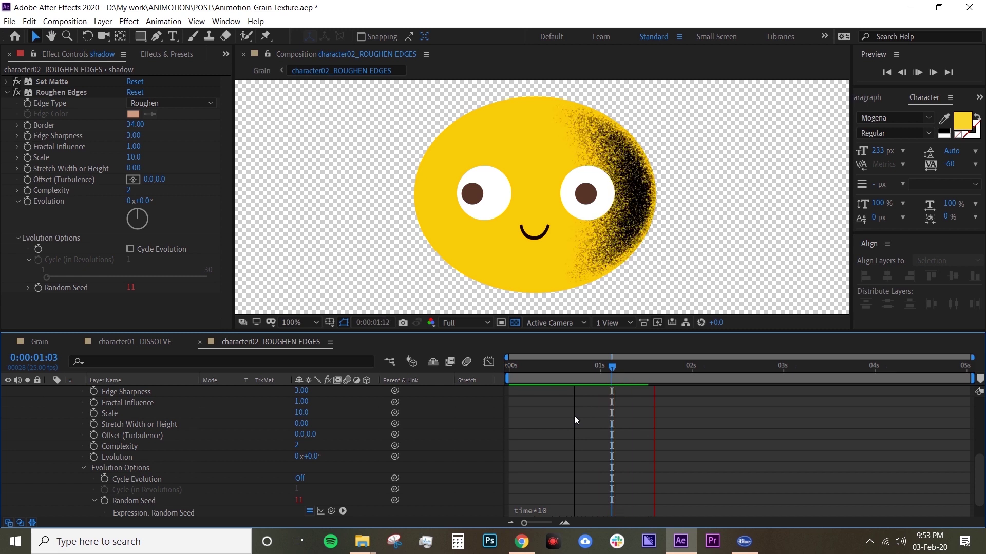
key(space)
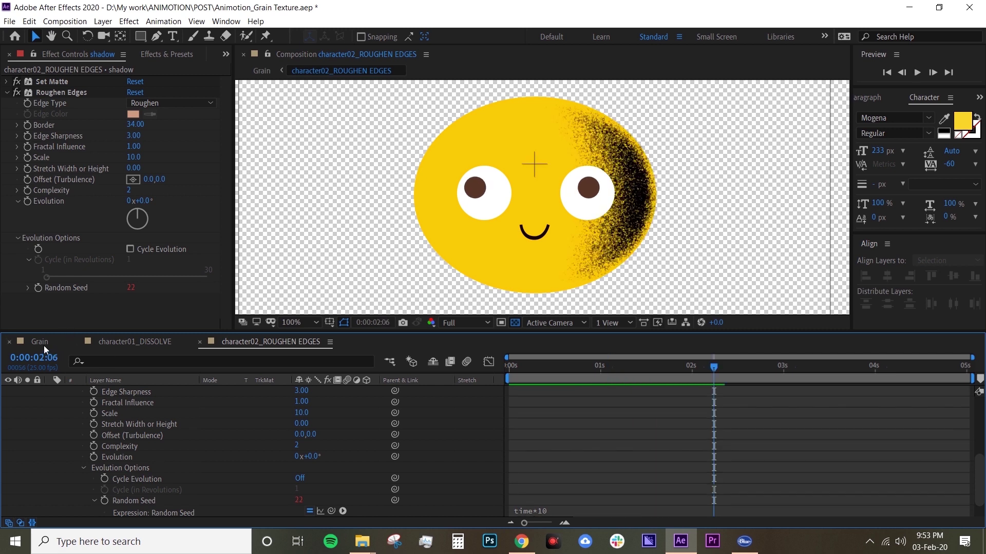
Show the Grain comp with both characters at full size and play its preview.
click(44, 347)
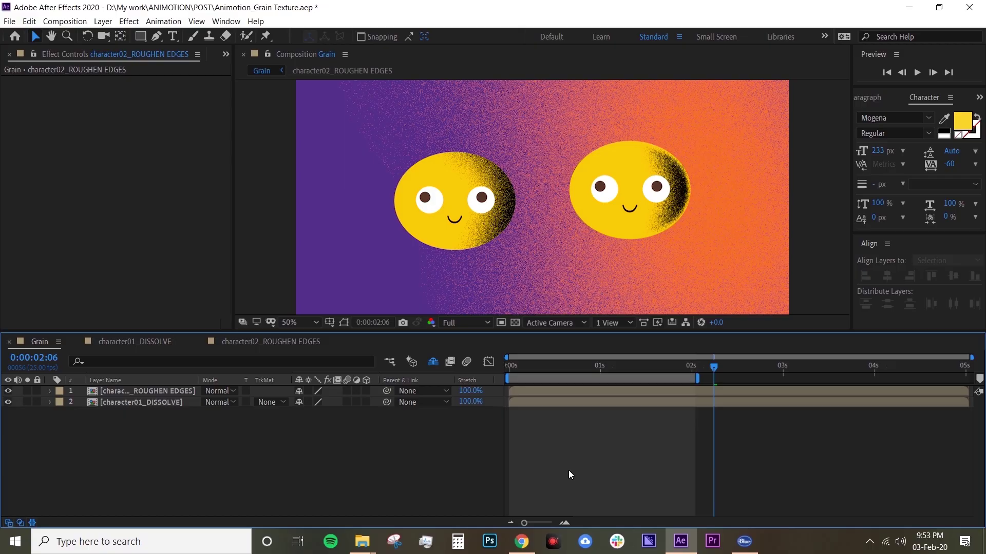
key(space)
key(period)
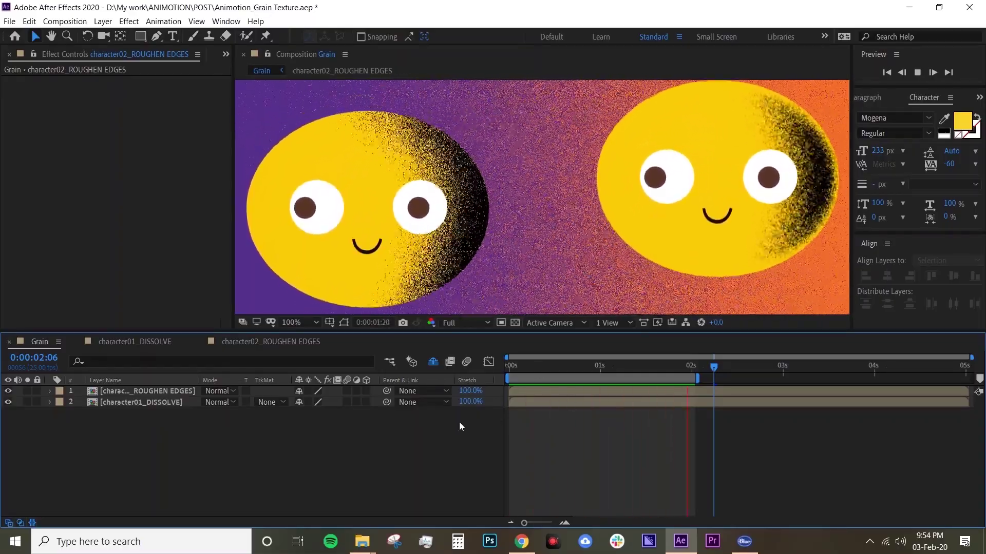
Inspect the highlight solid's settings in character01_DISSOLVE, leaving them unchanged.
double_click(125, 402)
key(ctrl+shift+y)
click(411, 439)
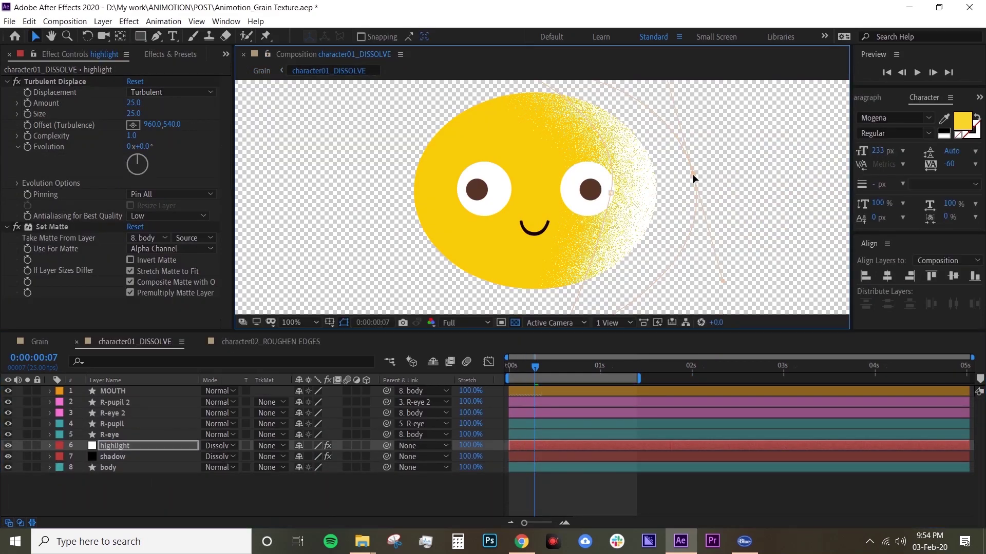
click(40, 342)
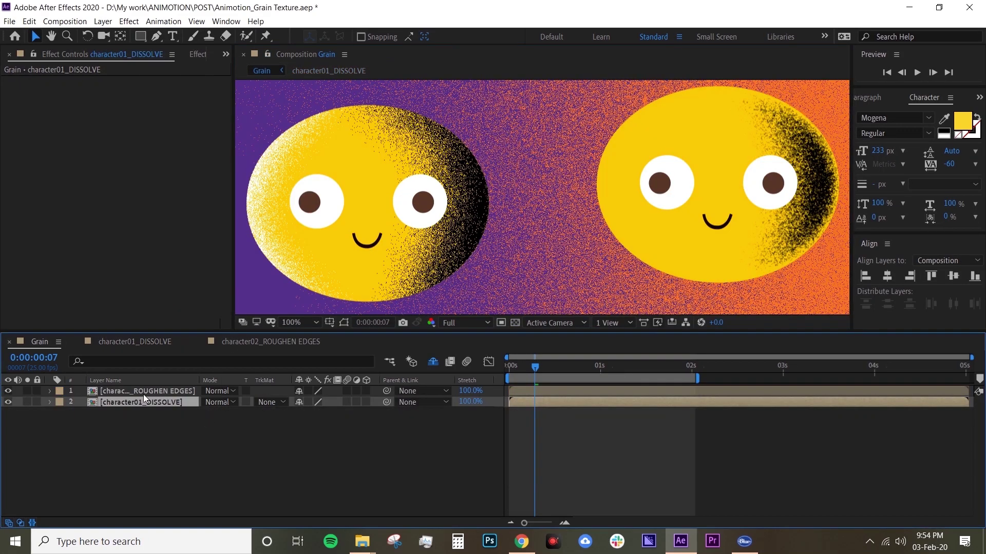
Check the highlight solid's colour in character02_ROUGHEN EDGES, then preview the finished Grain animation.
double_click(143, 391)
key(ctrl+shift+y)
key(Return)
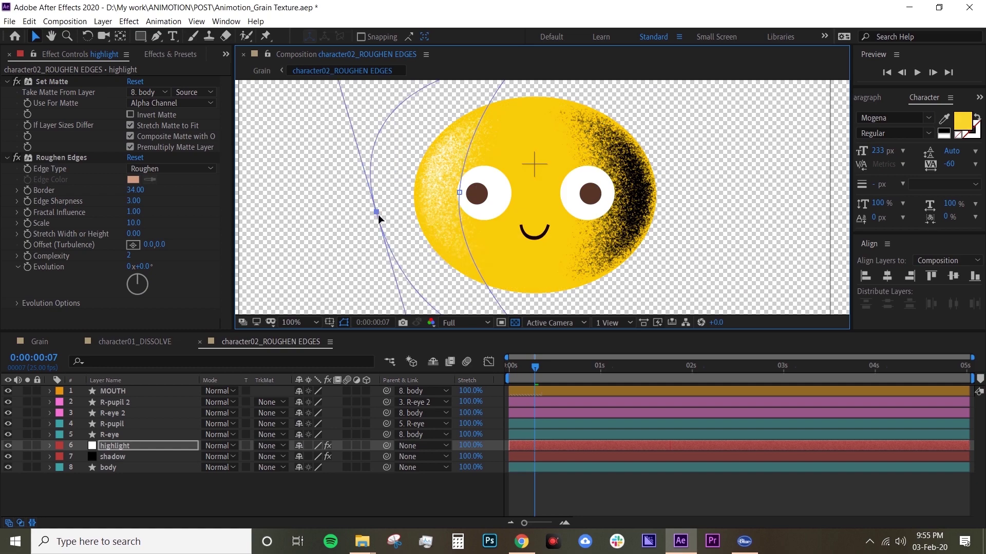
click(39, 341)
key(space)
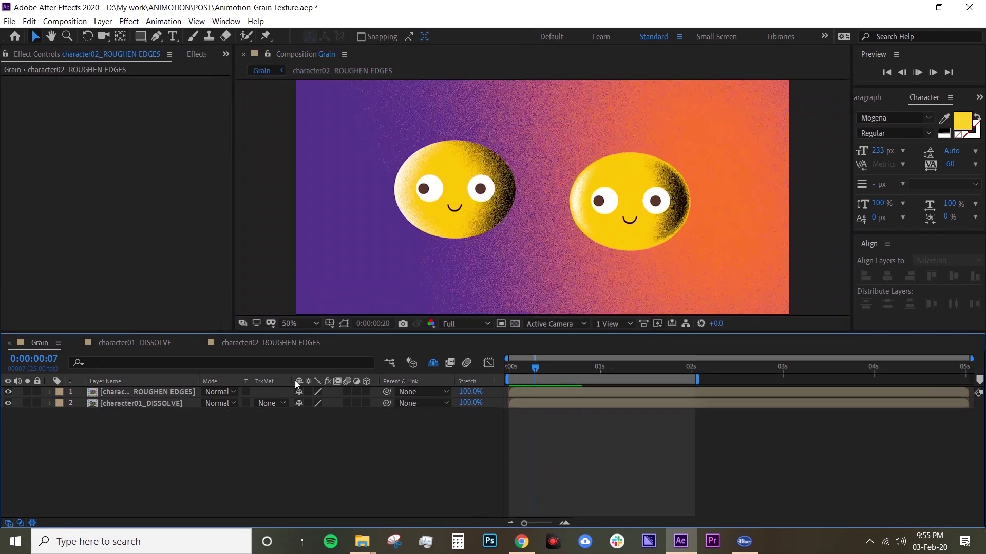